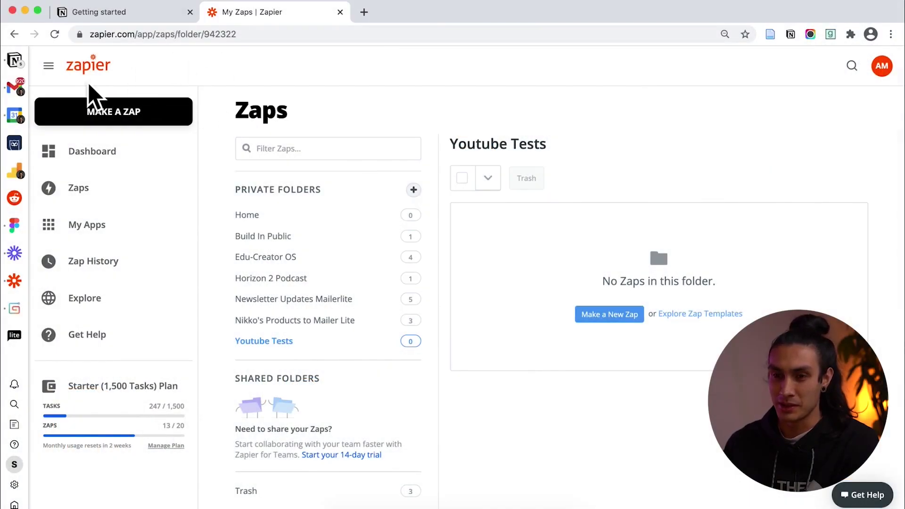
{"action": "left_click", "coordinate": [15, 60]}
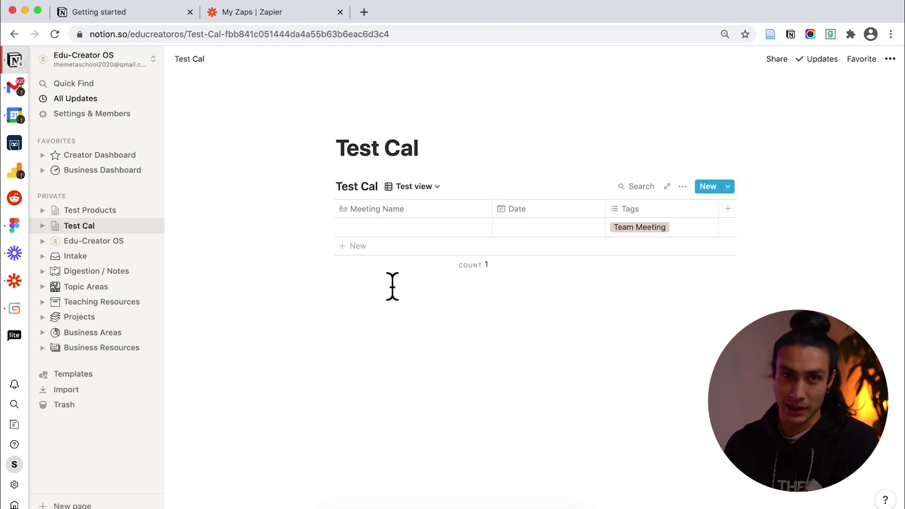
{"action": "left_click", "coordinate": [120, 216]}
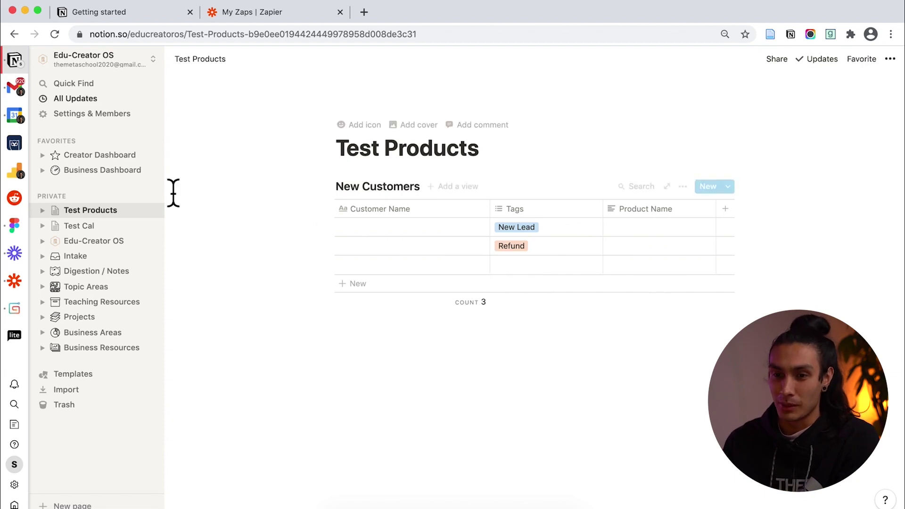
{"action": "left_click", "coordinate": [118, 230]}
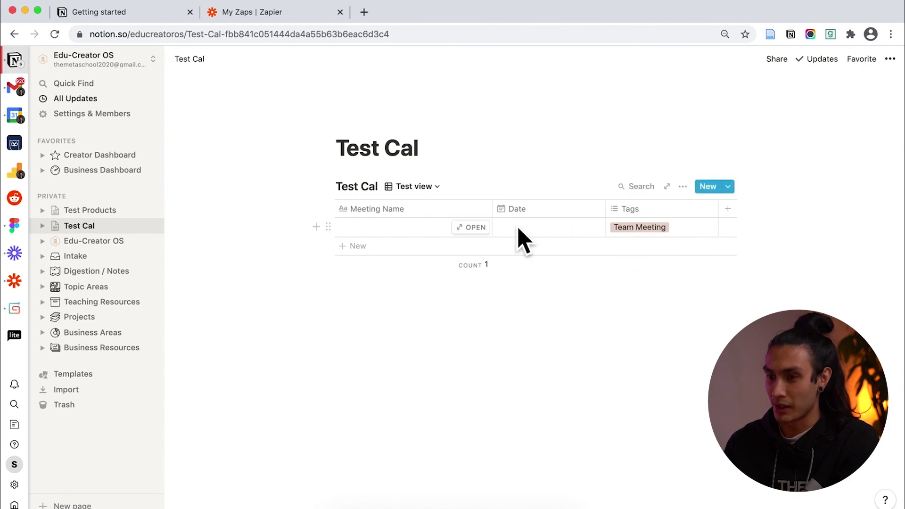
{"action": "left_click", "coordinate": [686, 236]}
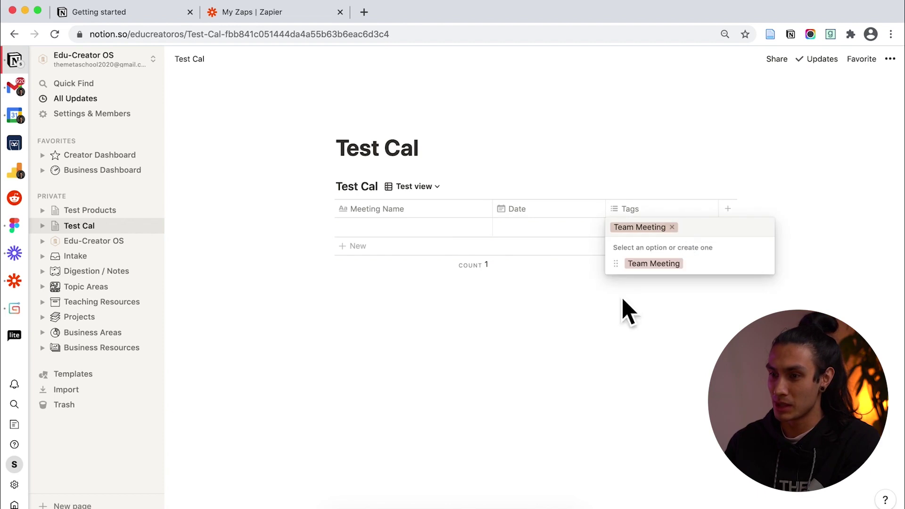
{"action": "key", "text": "Escape"}
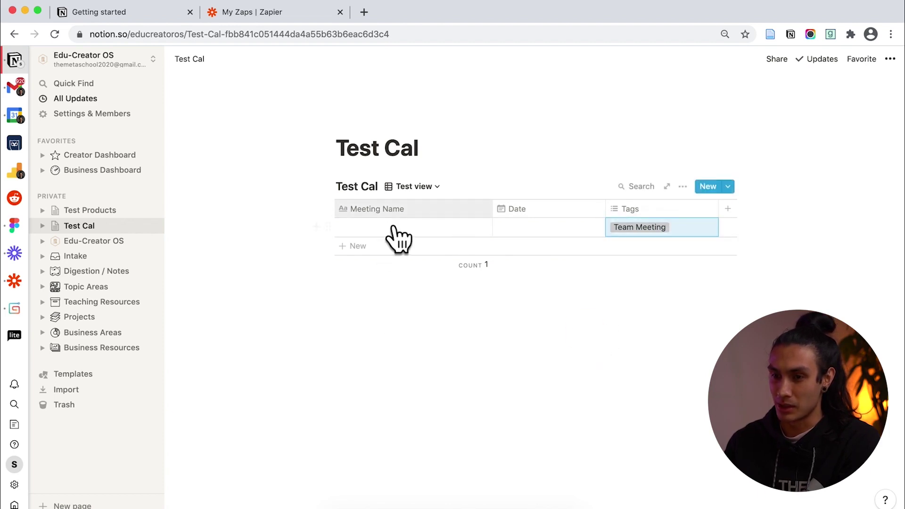
{"action": "left_click", "coordinate": [272, 15]}
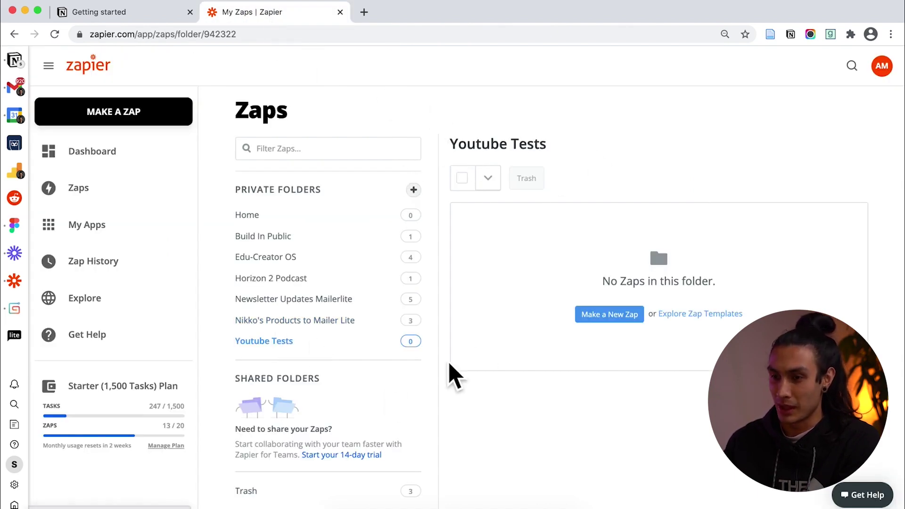
Create a new zap titled 'Google Cal New Events > Notion Cal' and pick Google Calendar as its trigger app.
{"action": "left_click", "coordinate": [608, 316]}
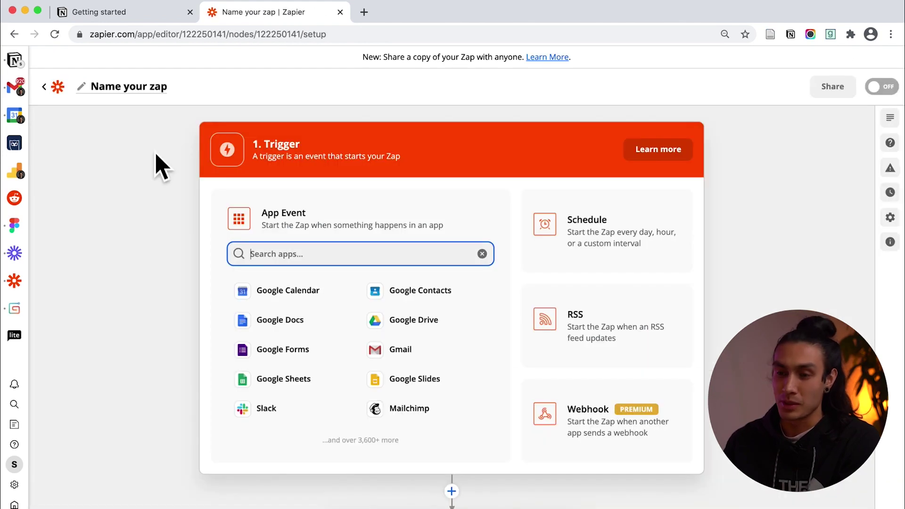
{"action": "left_click", "coordinate": [132, 88]}
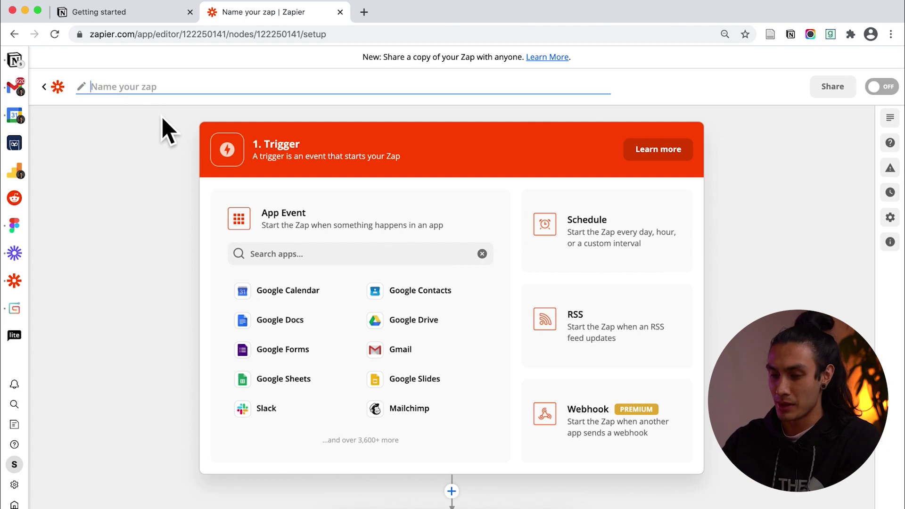
{"action": "type", "text": "Google Cal New Events > Notion Cal"}
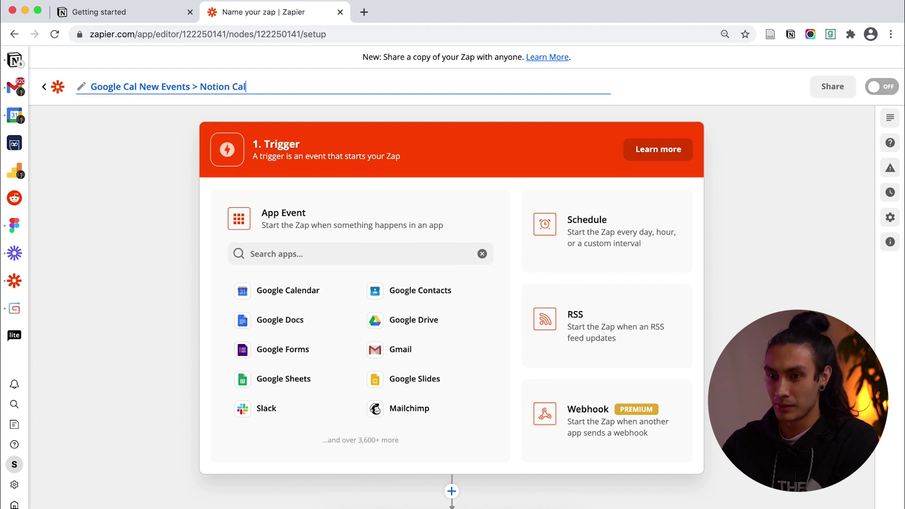
{"action": "left_click", "coordinate": [315, 296]}
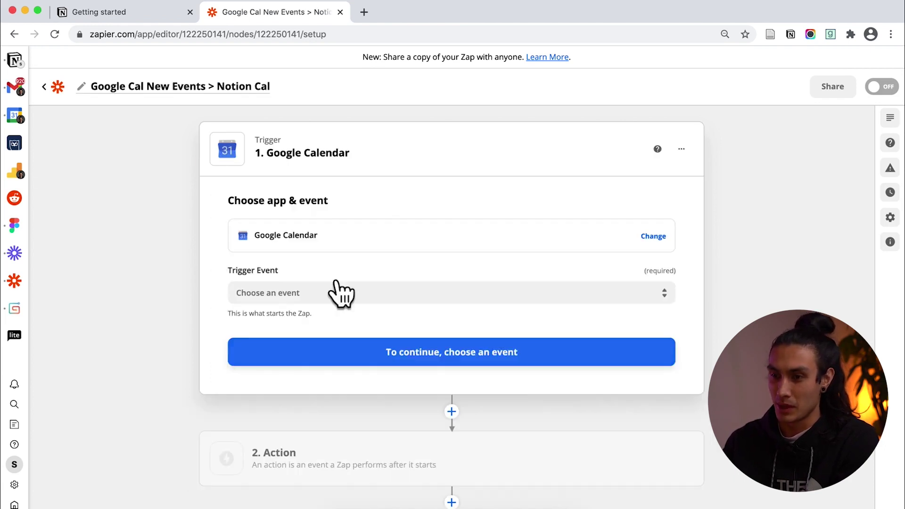
Set the trigger event to New Event and use the connected Google Calendar account.
{"action": "left_click", "coordinate": [294, 294]}
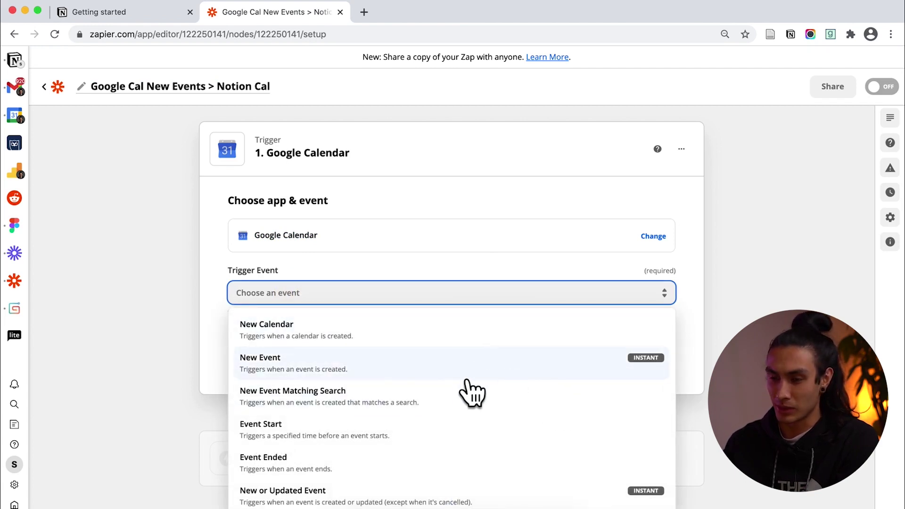
{"action": "scroll", "coordinate": [464, 400], "scroll_direction": "down", "scroll_amount": 1}
{"action": "scroll", "coordinate": [465, 401], "scroll_direction": "up", "scroll_amount": 1}
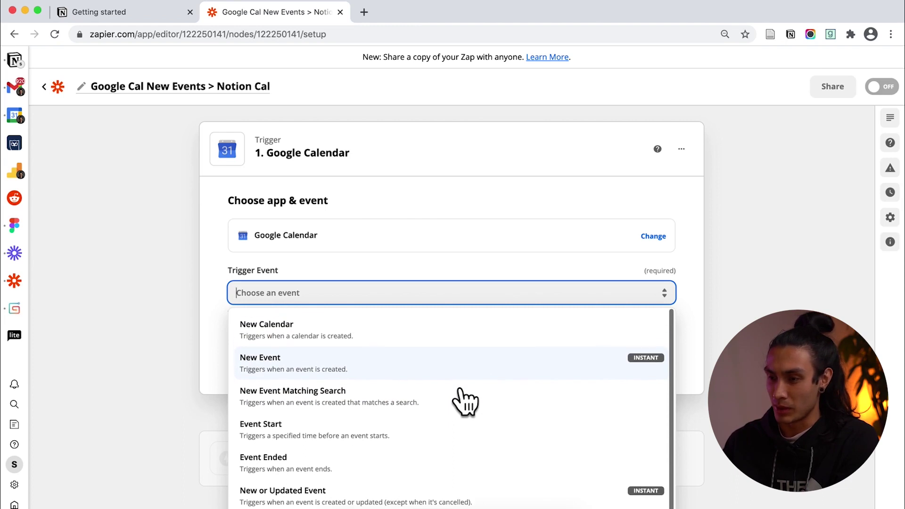
{"action": "left_click", "coordinate": [372, 363]}
{"action": "left_click", "coordinate": [453, 354]}
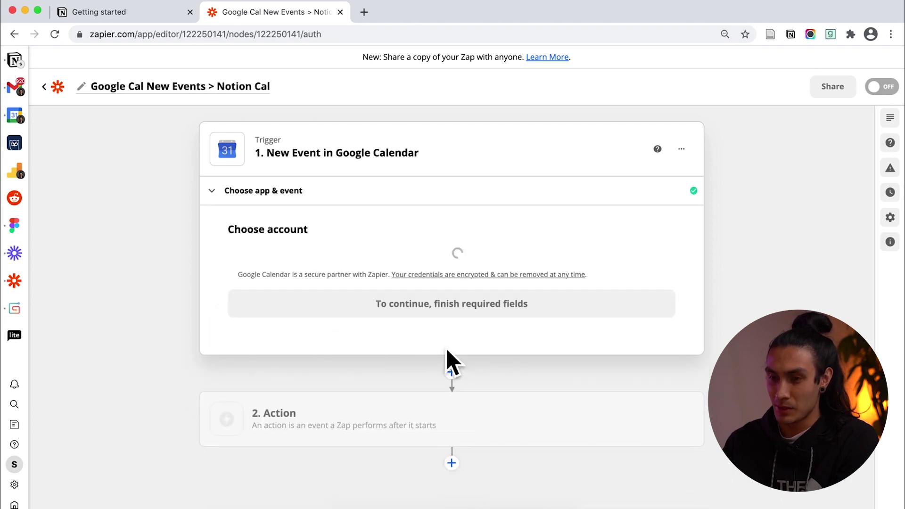
{"action": "left_click", "coordinate": [330, 278]}
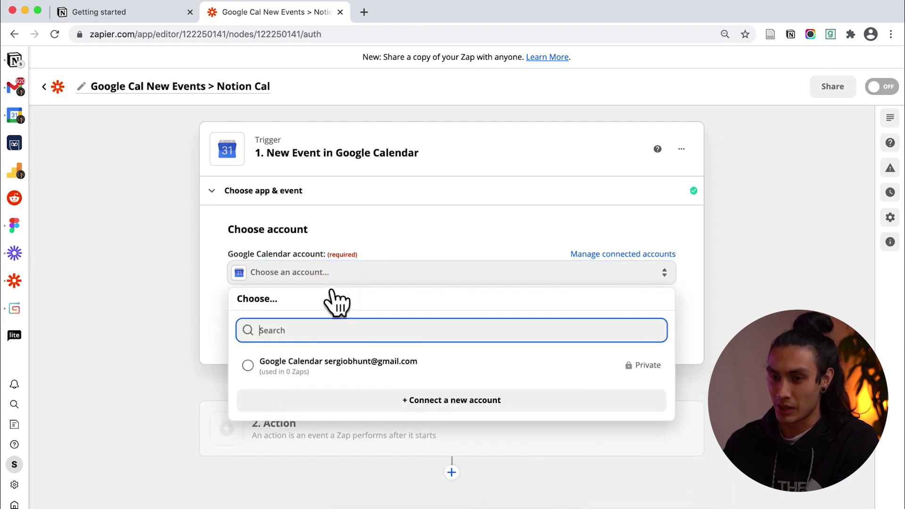
{"action": "left_click", "coordinate": [351, 373]}
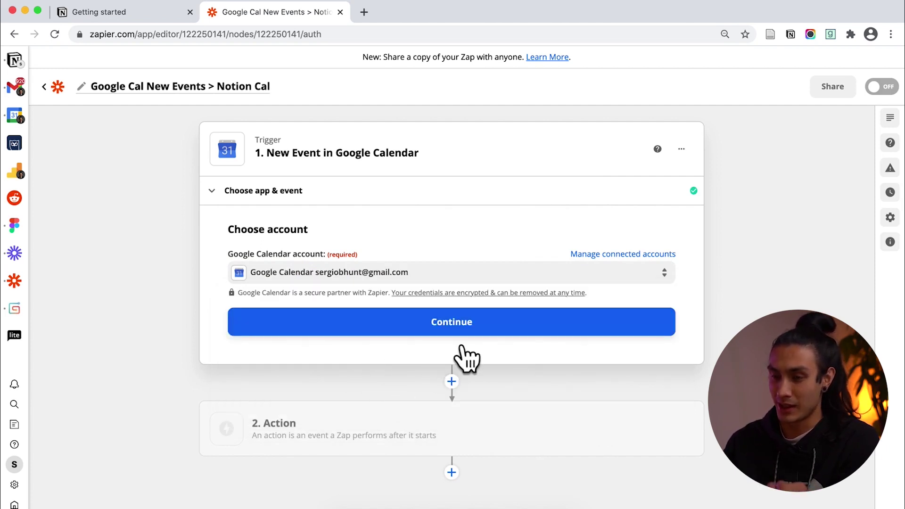
{"action": "left_click", "coordinate": [461, 332]}
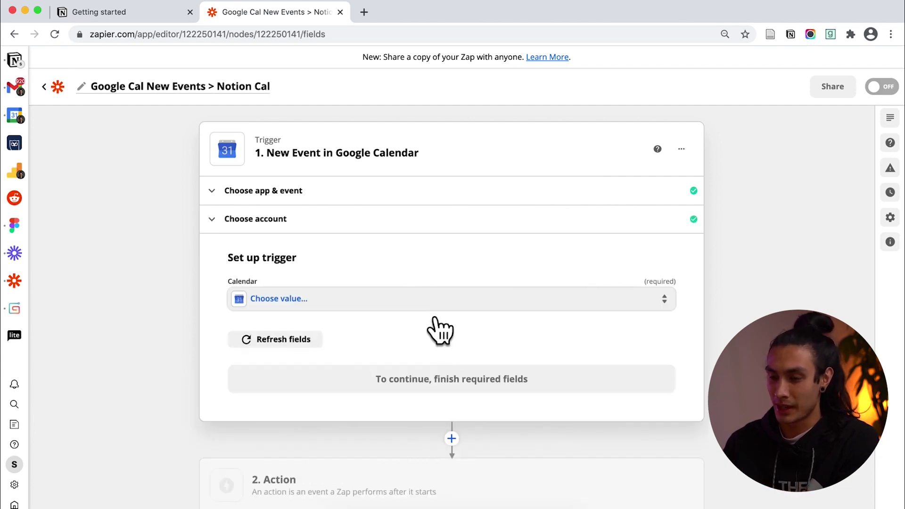
Choose the account's own personal calendar as the one to watch.
{"action": "left_click", "coordinate": [431, 306]}
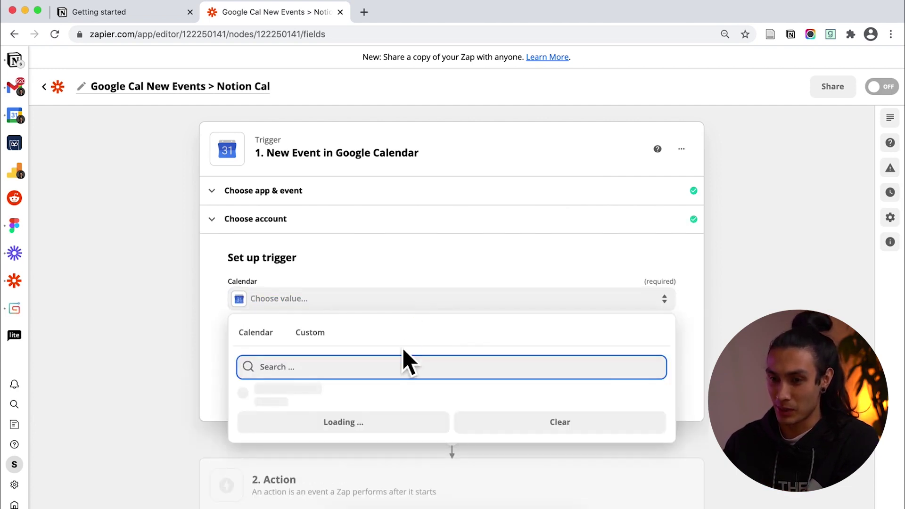
{"action": "scroll", "coordinate": [263, 414], "scroll_direction": "down", "scroll_amount": 3}
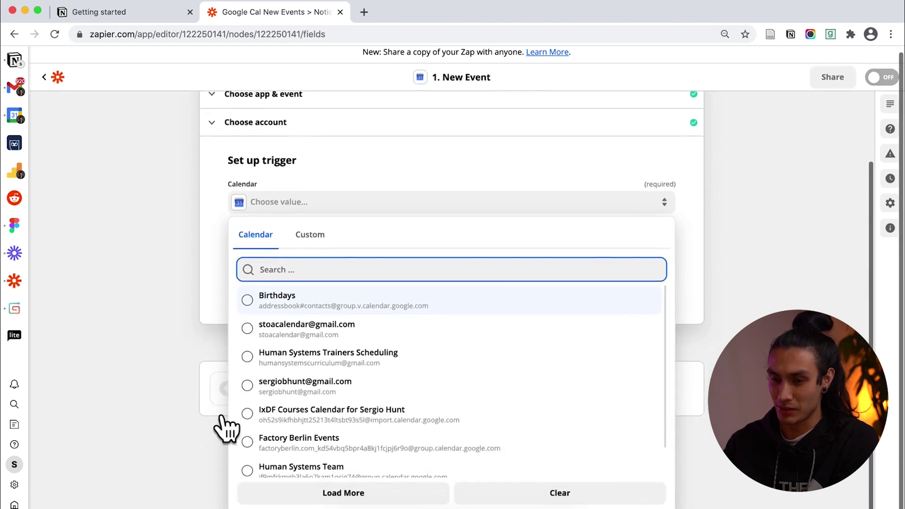
{"action": "scroll", "coordinate": [370, 431], "scroll_direction": "down", "scroll_amount": 1}
{"action": "scroll", "coordinate": [369, 431], "scroll_direction": "up", "scroll_amount": 1}
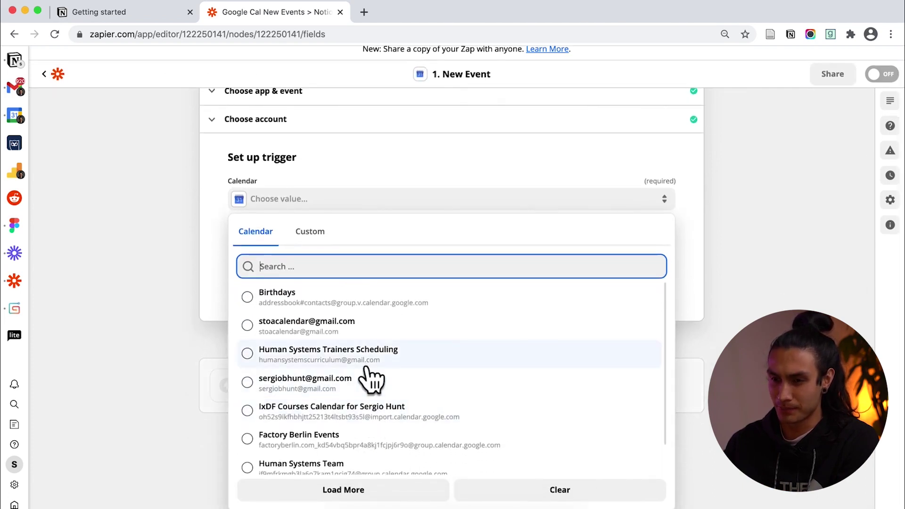
{"action": "left_click", "coordinate": [346, 384]}
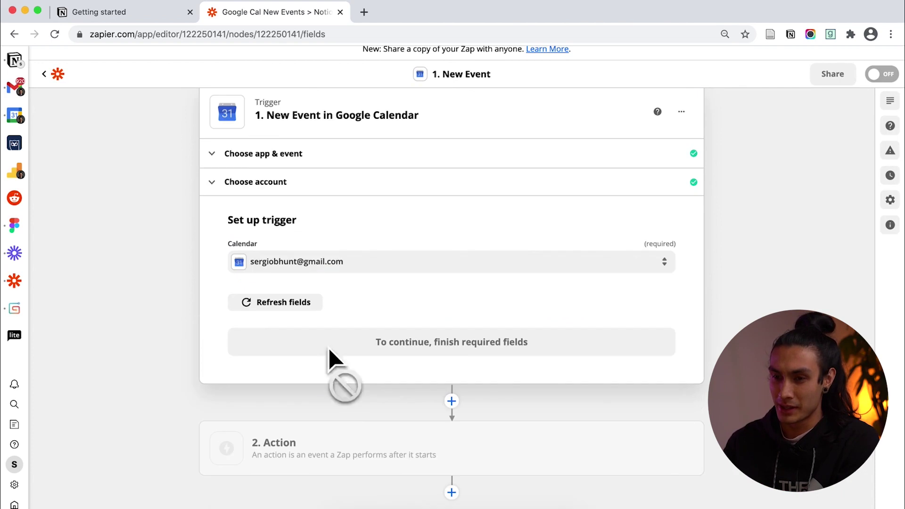
{"action": "left_click", "coordinate": [409, 342]}
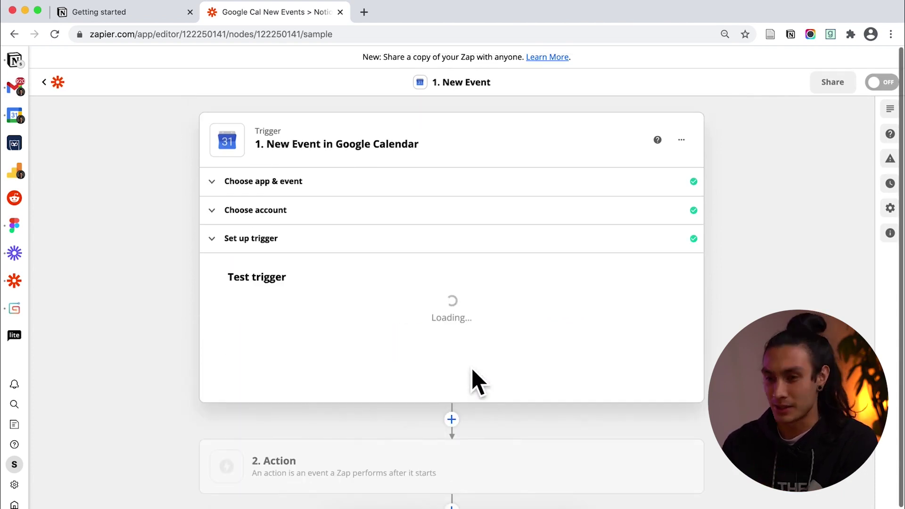
Test the trigger, check the sample event's details, and accept the result.
{"action": "scroll", "coordinate": [481, 401], "scroll_direction": "down", "scroll_amount": 3}
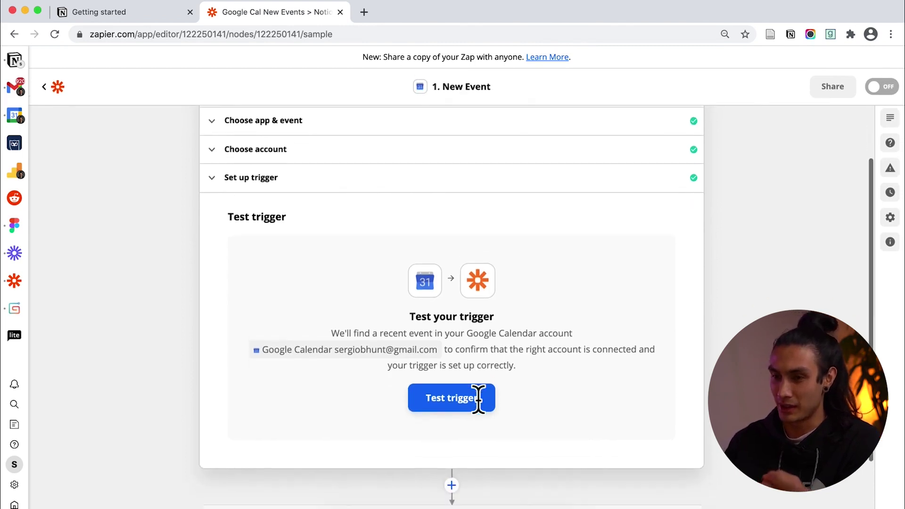
{"action": "left_click", "coordinate": [475, 390]}
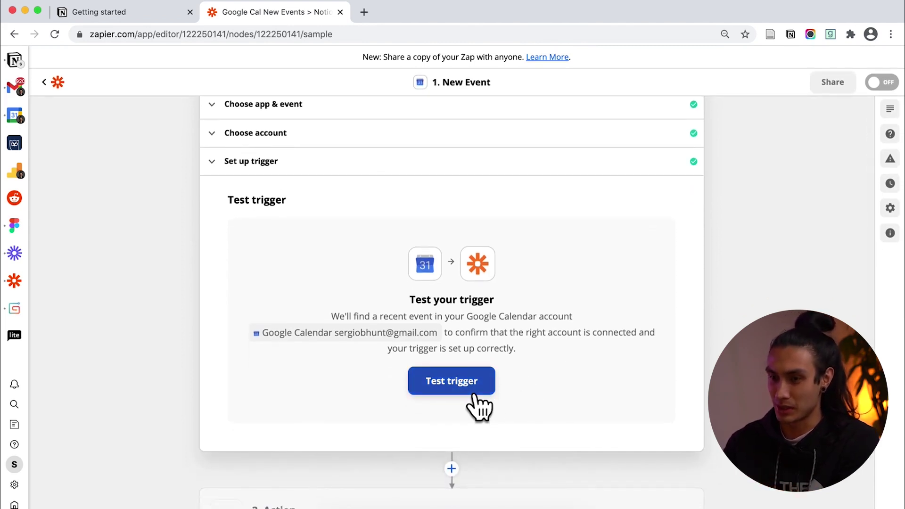
{"action": "scroll", "coordinate": [540, 412], "scroll_direction": "down", "scroll_amount": 2}
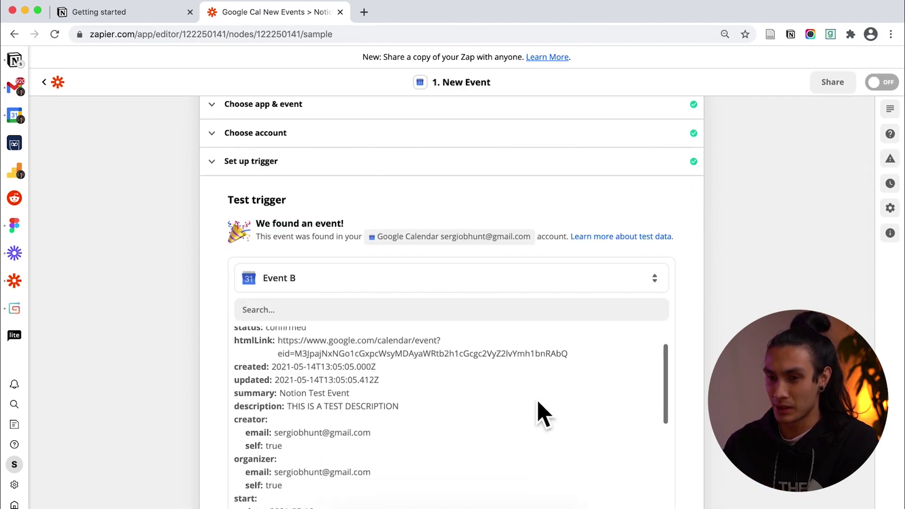
{"action": "scroll", "coordinate": [538, 406], "scroll_direction": "up", "scroll_amount": 2}
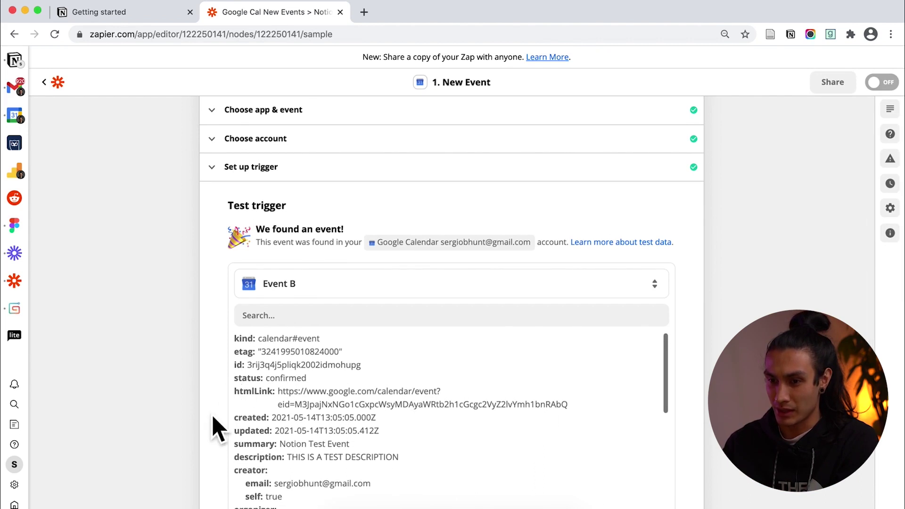
{"action": "scroll", "coordinate": [218, 424], "scroll_direction": "down", "scroll_amount": 2}
{"action": "scroll", "coordinate": [363, 456], "scroll_direction": "down", "scroll_amount": 1}
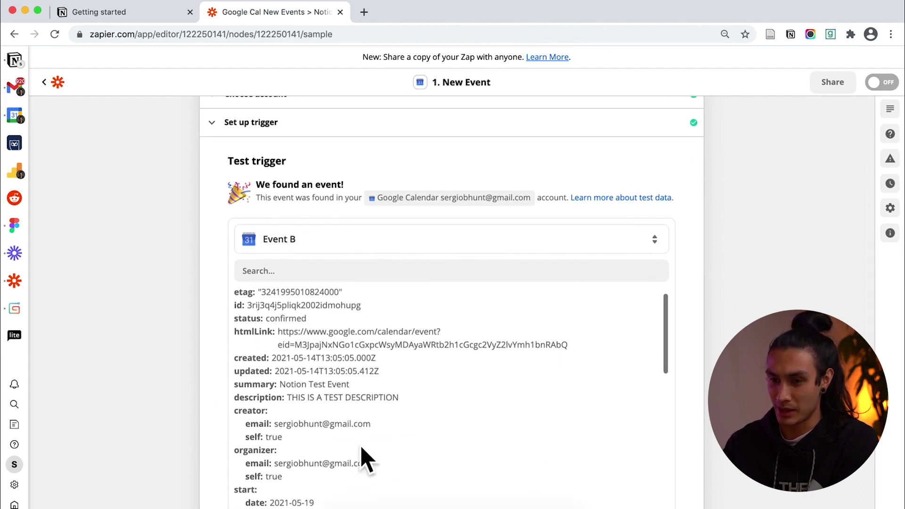
{"action": "scroll", "coordinate": [203, 417], "scroll_direction": "down", "scroll_amount": 1}
{"action": "left_click_drag", "start_coordinate": [291, 372], "coordinate": [406, 384]}
{"action": "left_click", "coordinate": [384, 379]}
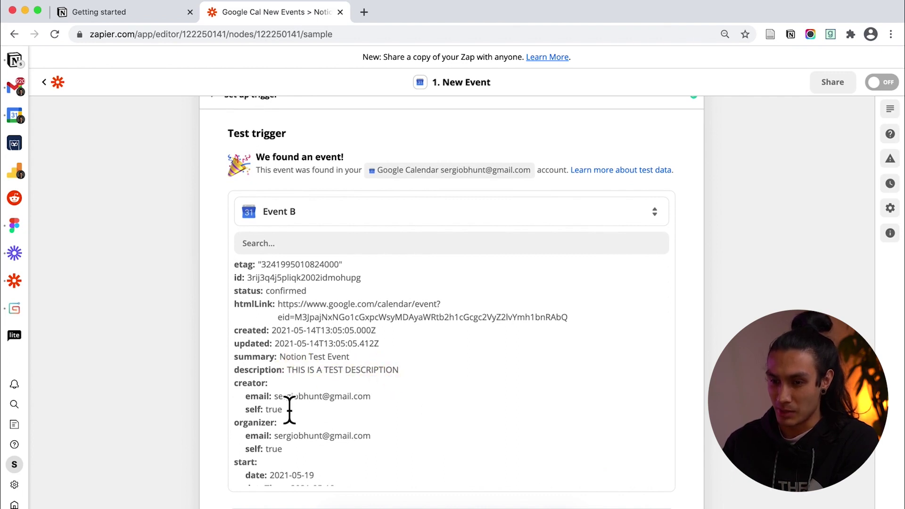
{"action": "scroll", "coordinate": [365, 442], "scroll_direction": "down", "scroll_amount": 5}
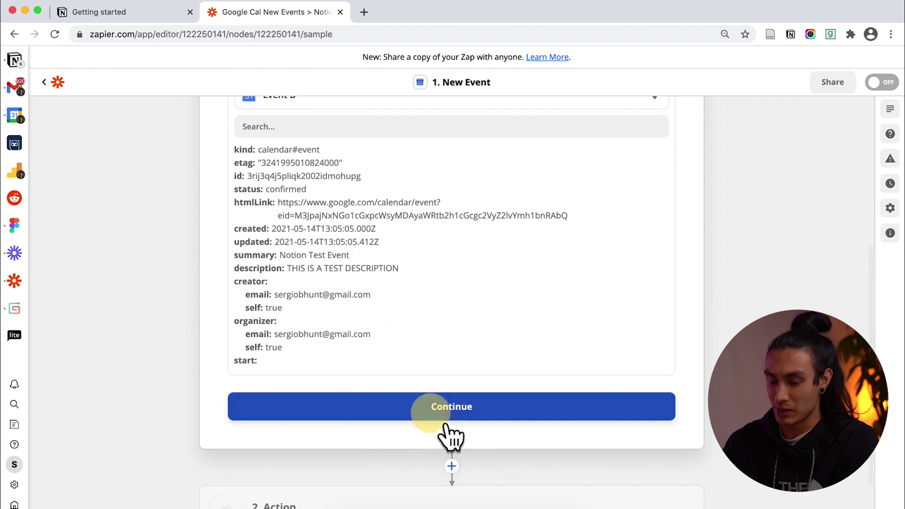
{"action": "left_click", "coordinate": [445, 412]}
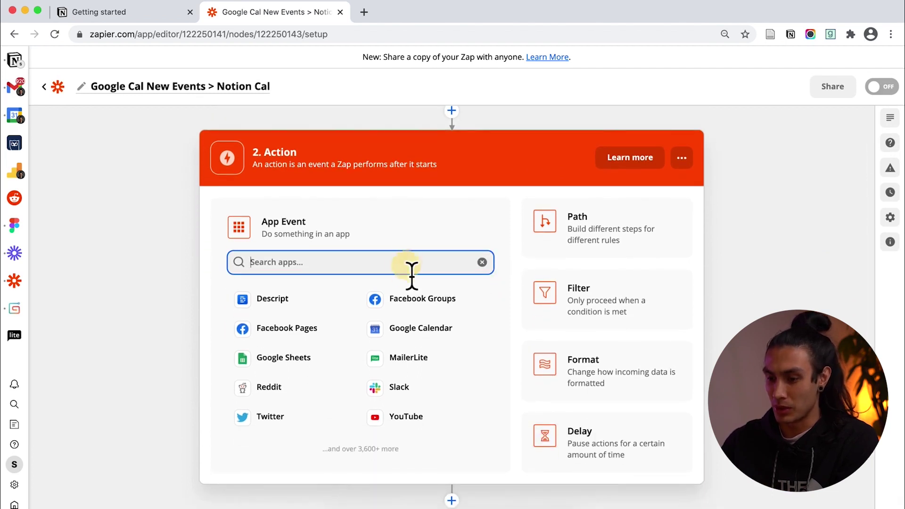
Make the action step Notion with the Create Database Item event.
{"action": "type", "text": "notion"}
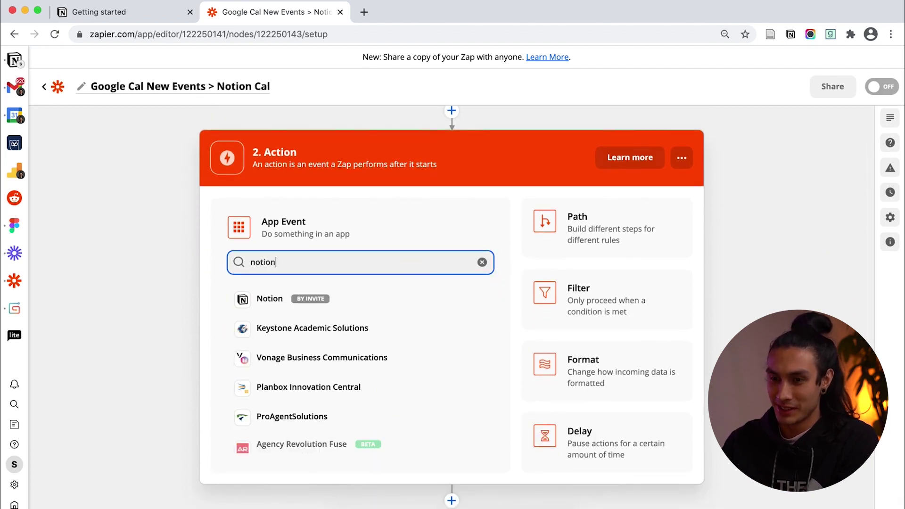
{"action": "left_click", "coordinate": [370, 312]}
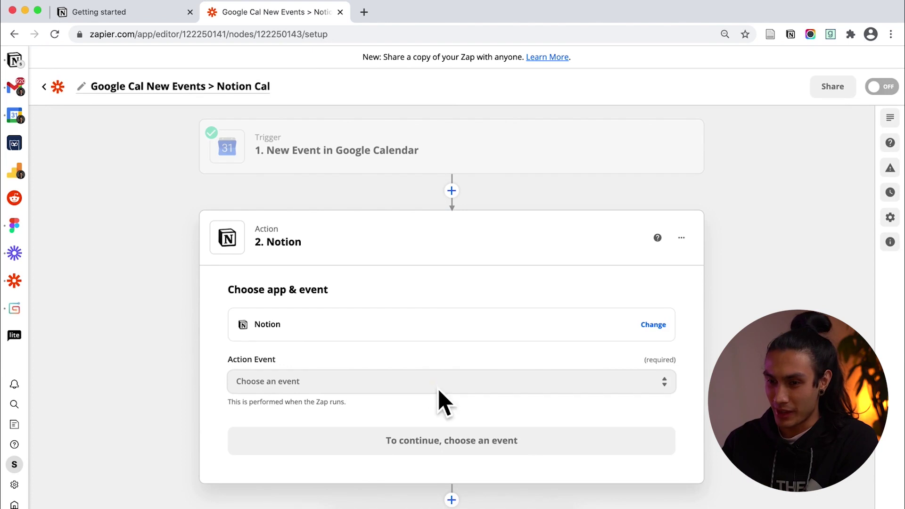
{"action": "left_click", "coordinate": [438, 390]}
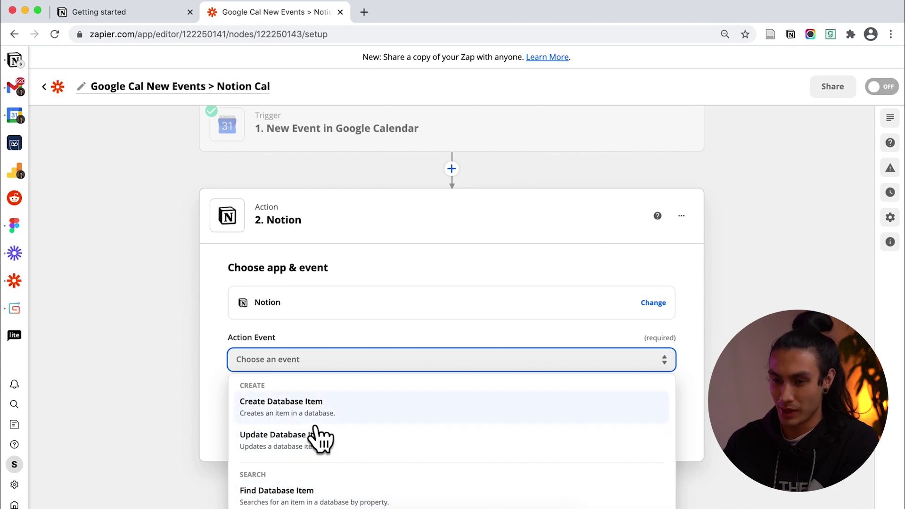
{"action": "left_click", "coordinate": [289, 413]}
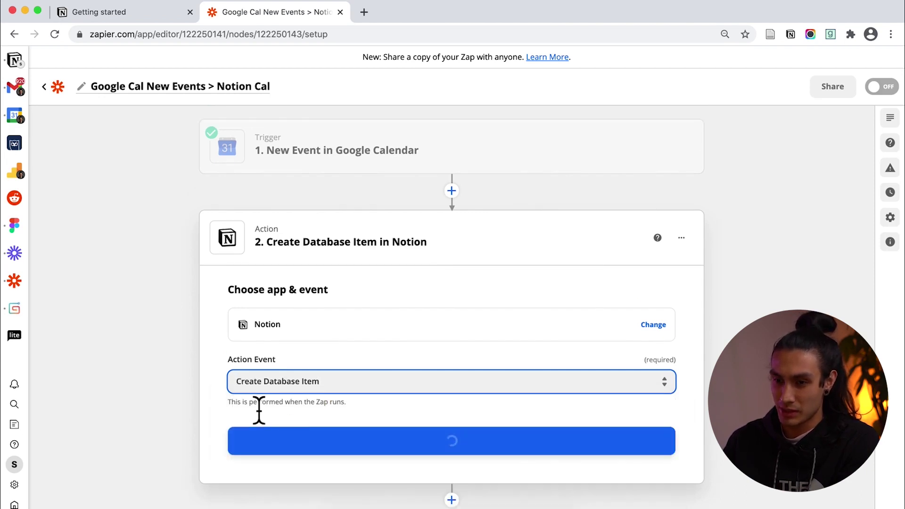
{"action": "left_click", "coordinate": [358, 452]}
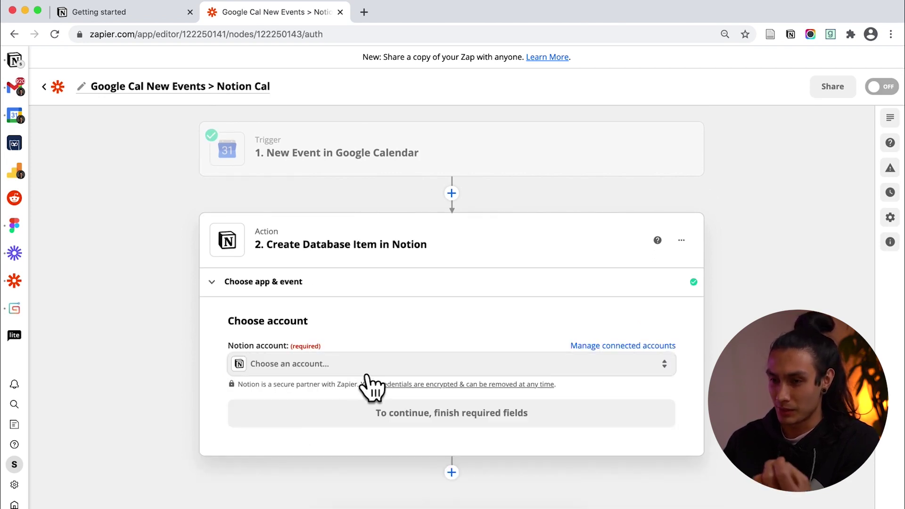
Start connecting a new Notion account, bringing the zap editor back in view.
{"action": "left_click", "coordinate": [367, 372]}
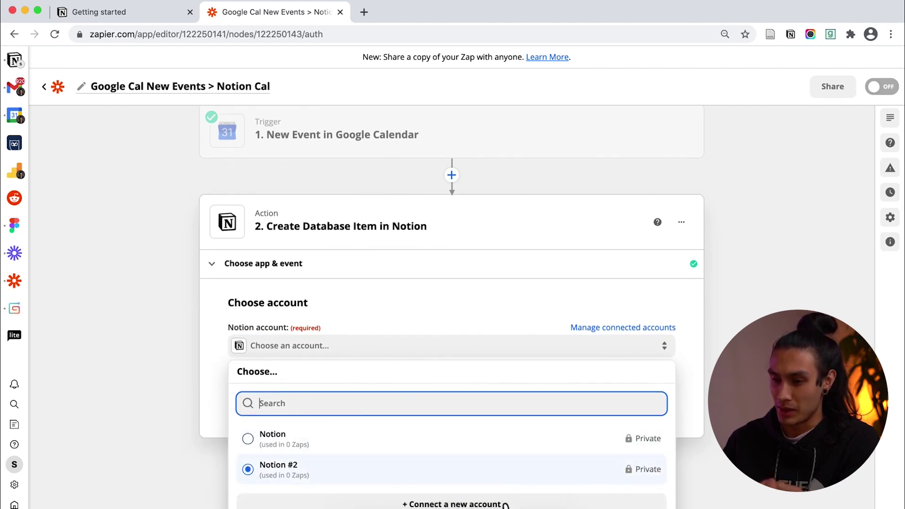
{"action": "left_click", "coordinate": [471, 504]}
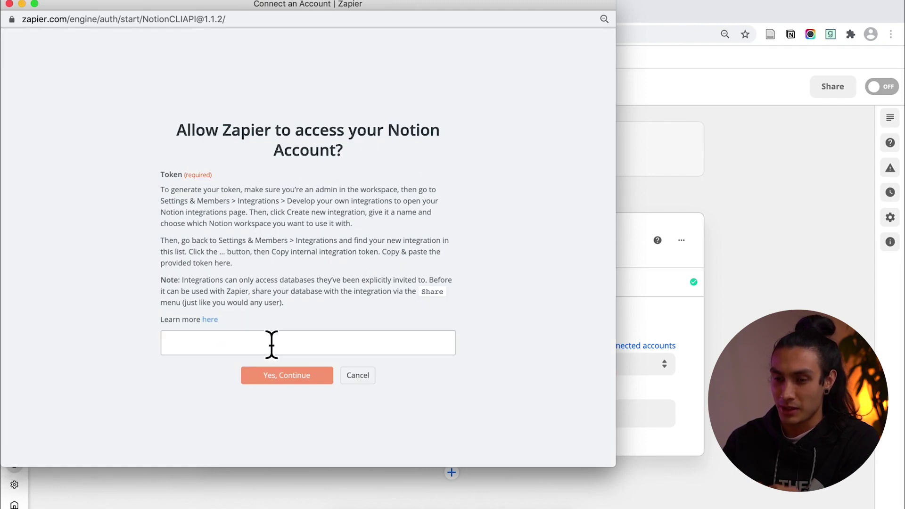
{"action": "left_click_drag", "start_coordinate": [204, 7], "coordinate": [492, 9]}
{"action": "left_click", "coordinate": [163, 195]}
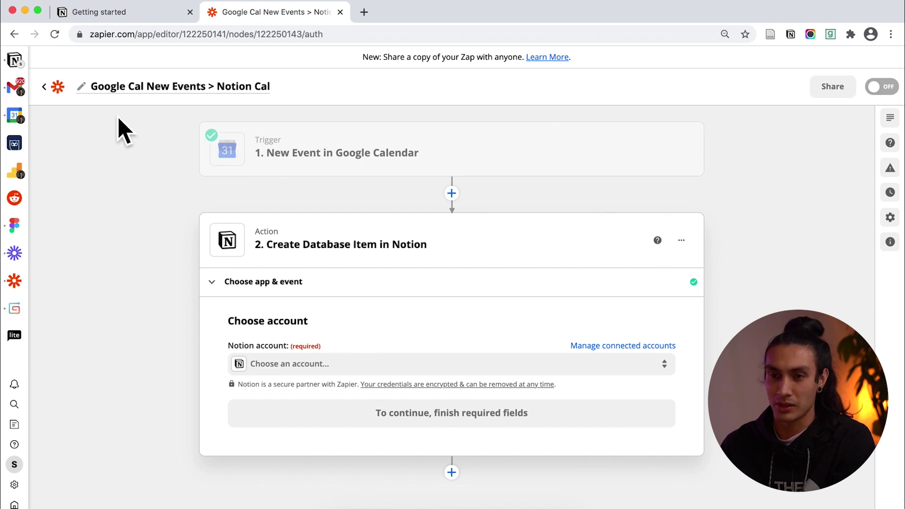
Look over the Notion API getting started guide, then return to the Notion workspace.
{"action": "left_click", "coordinate": [15, 61]}
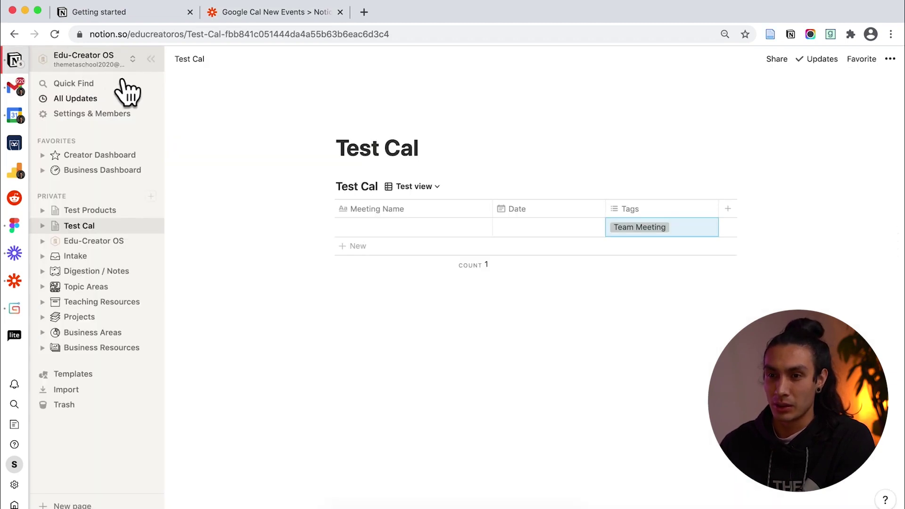
{"action": "left_click", "coordinate": [124, 14]}
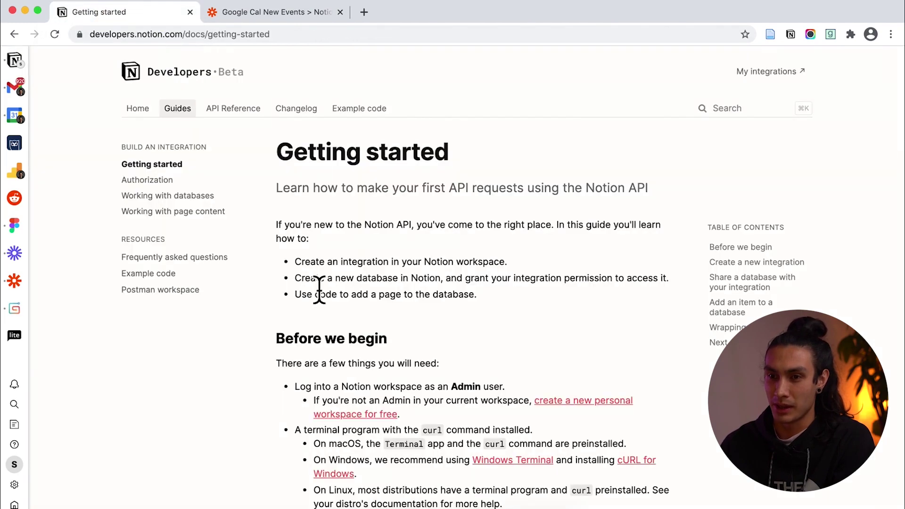
{"action": "scroll", "coordinate": [393, 307], "scroll_direction": "down", "scroll_amount": 10}
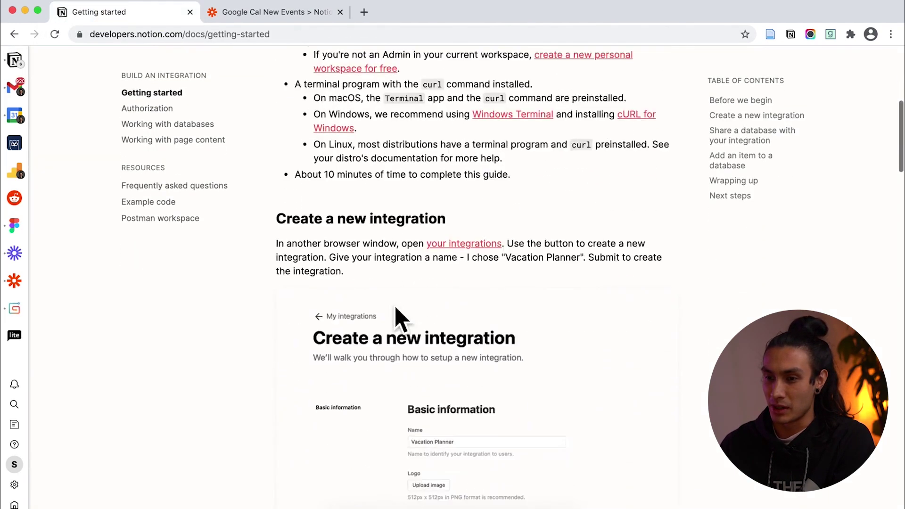
{"action": "scroll", "coordinate": [406, 324], "scroll_direction": "up", "scroll_amount": 1}
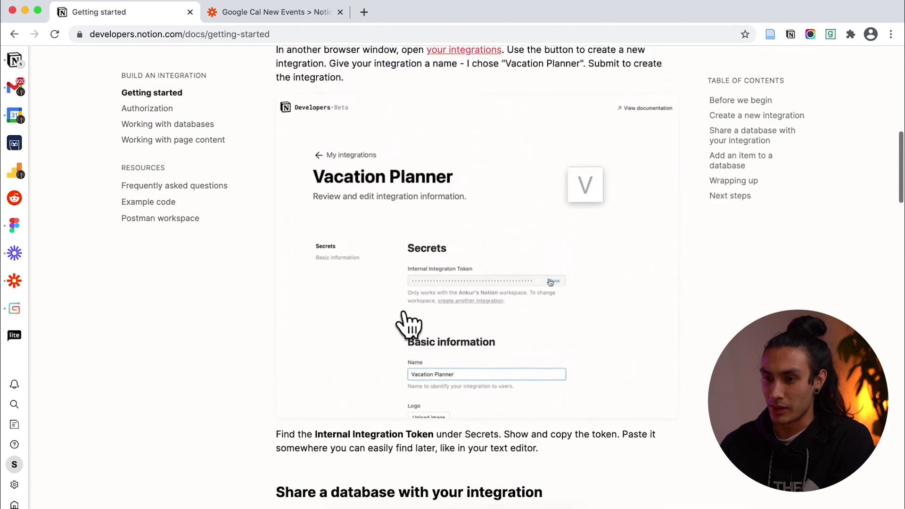
{"action": "left_click", "coordinate": [28, 71]}
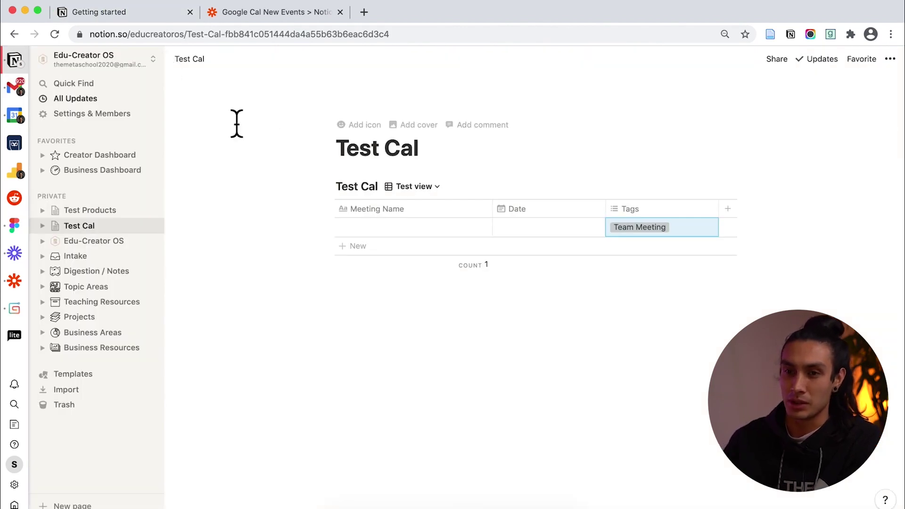
Go from Settings & Members > Integrations to the 'Develop your own integrations' page.
{"action": "left_click", "coordinate": [106, 117]}
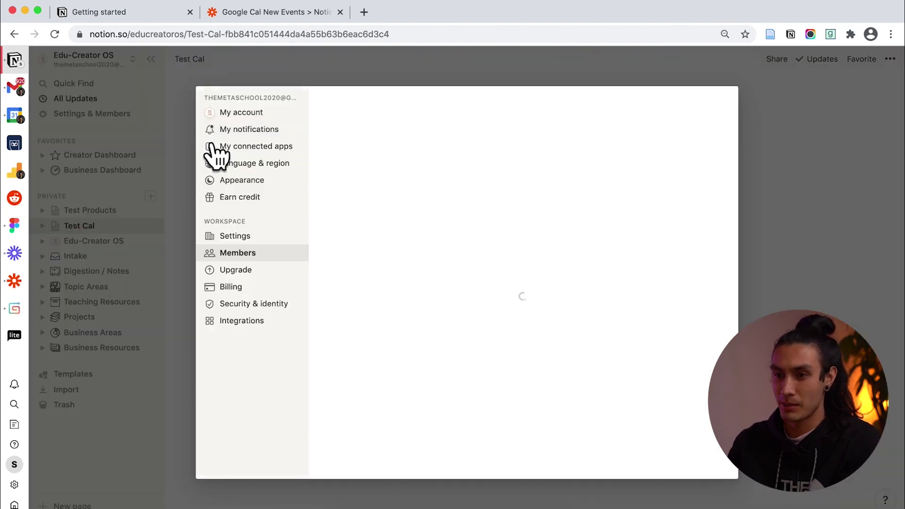
{"action": "left_click", "coordinate": [285, 323]}
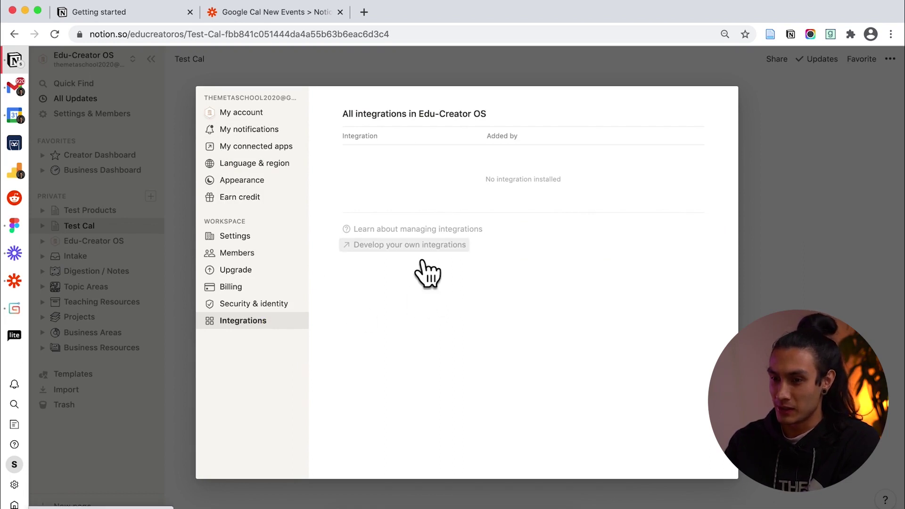
{"action": "left_click", "coordinate": [410, 245]}
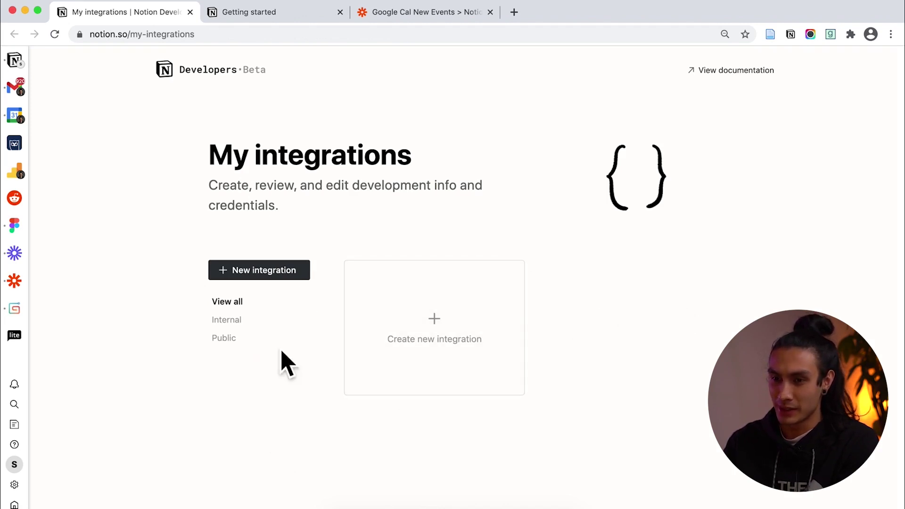
Add a new integration 'Google Cal Events > Notion' for the Edu-Creator OS workspace and submit it.
{"action": "left_click", "coordinate": [290, 270]}
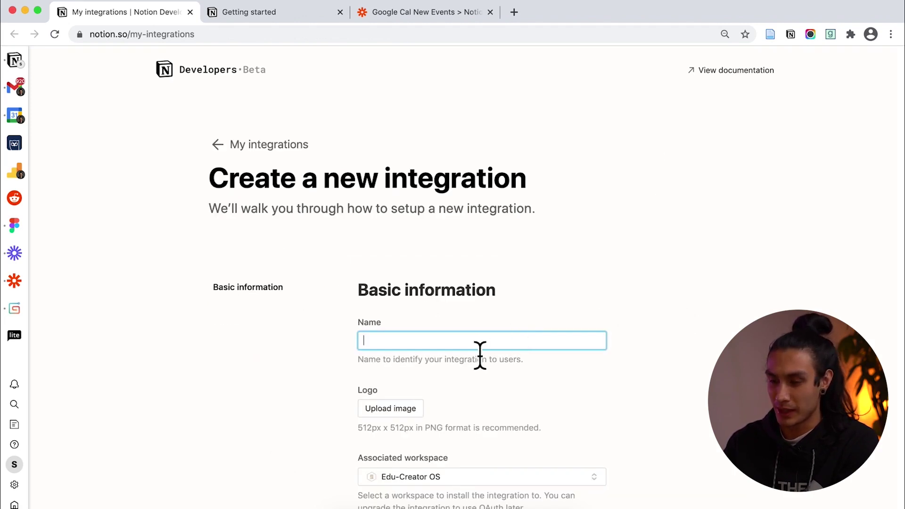
{"action": "scroll", "coordinate": [480, 355], "scroll_direction": "down", "scroll_amount": 2}
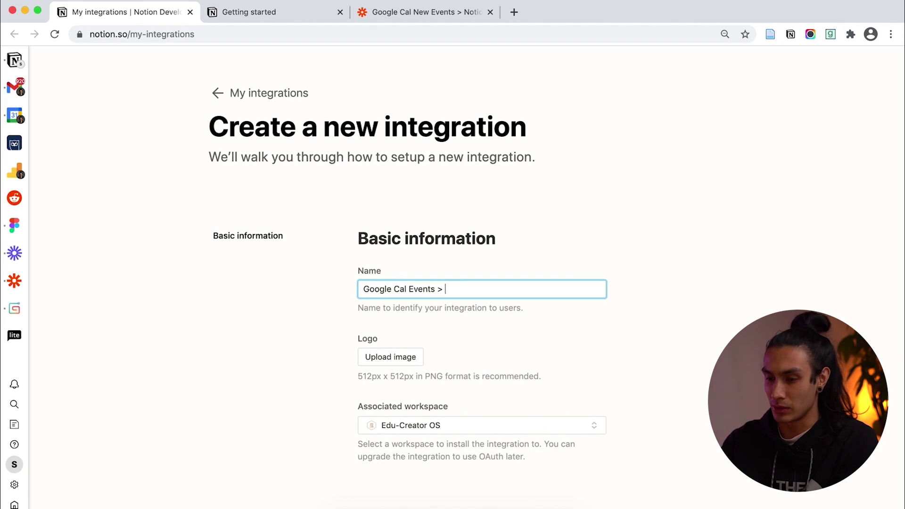
{"action": "type", "text": "n"}
{"action": "scroll", "coordinate": [313, 380], "scroll_direction": "down", "scroll_amount": 3}
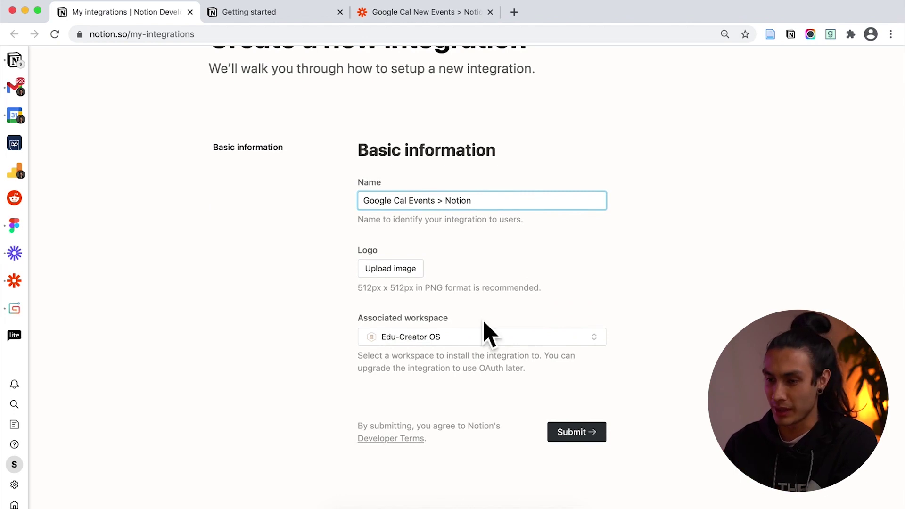
{"action": "scroll", "coordinate": [489, 330], "scroll_direction": "down", "scroll_amount": 1}
{"action": "scroll", "coordinate": [437, 375], "scroll_direction": "up", "scroll_amount": 1}
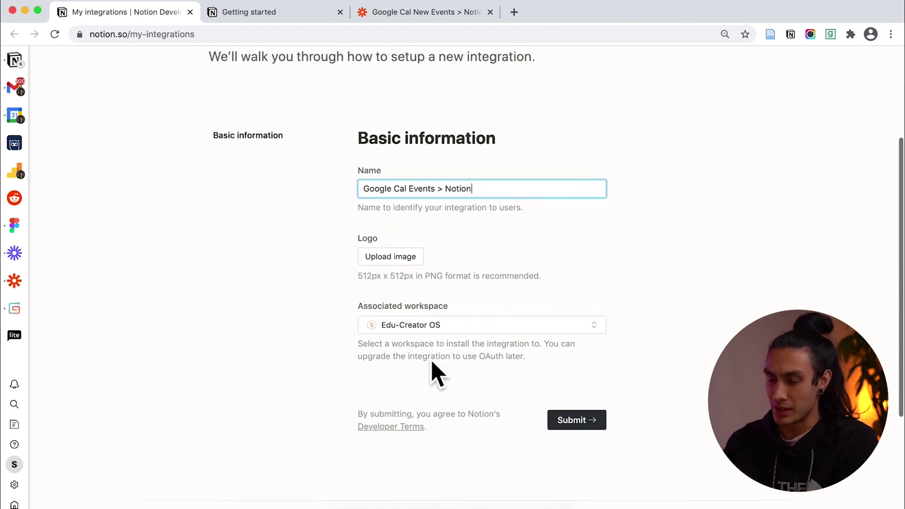
{"action": "scroll", "coordinate": [490, 317], "scroll_direction": "down", "scroll_amount": 1}
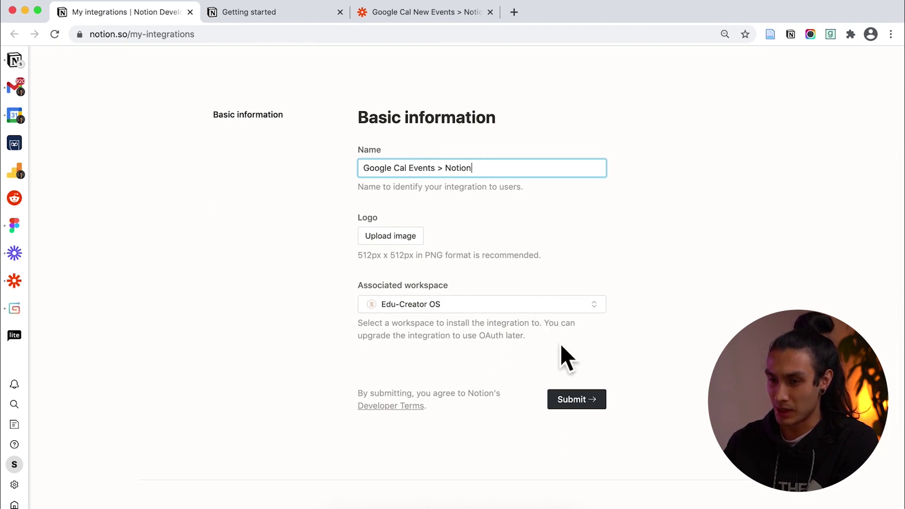
{"action": "left_click", "coordinate": [586, 408]}
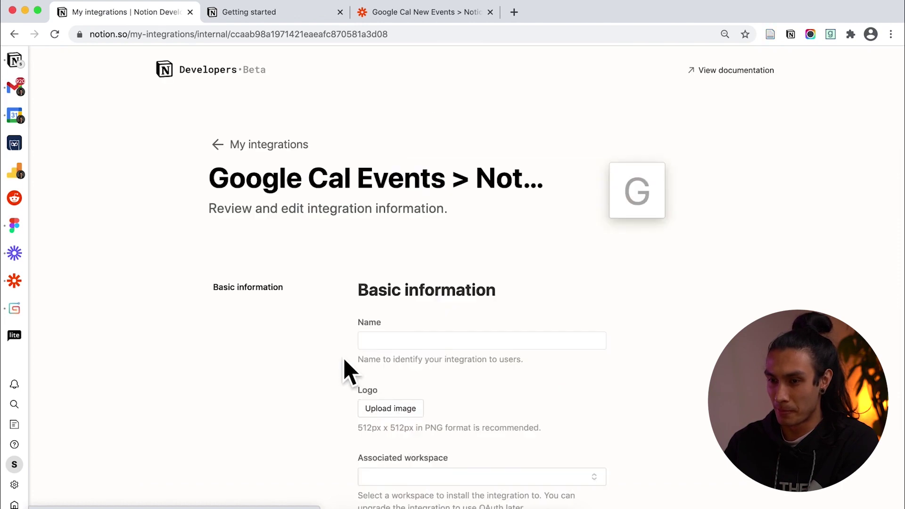
Reveal and copy the integration's Internal Integration Token.
{"action": "scroll", "coordinate": [346, 375], "scroll_direction": "down", "scroll_amount": 2}
{"action": "scroll", "coordinate": [347, 381], "scroll_direction": "down", "scroll_amount": 5}
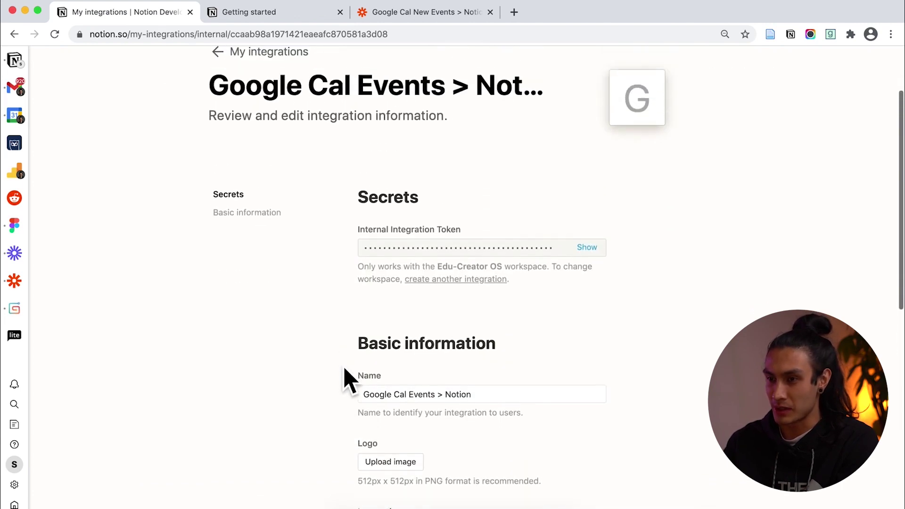
{"action": "scroll", "coordinate": [349, 381], "scroll_direction": "up", "scroll_amount": 3}
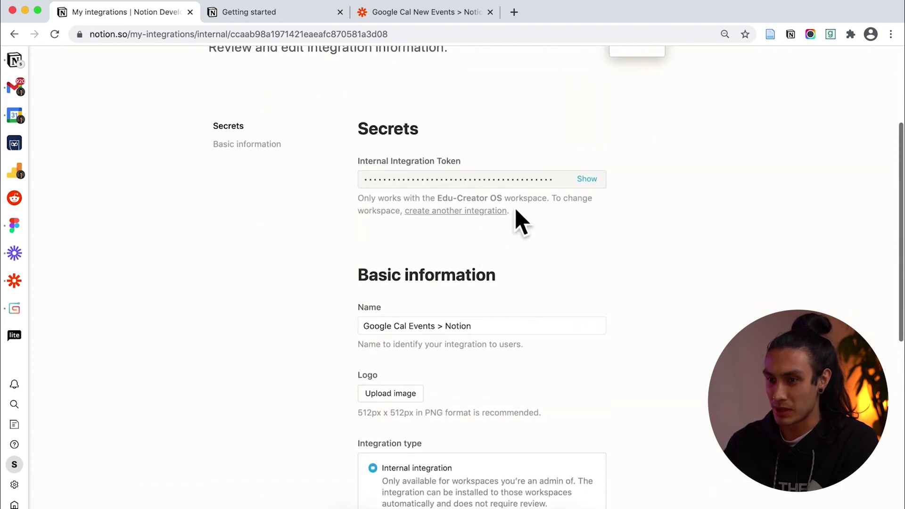
{"action": "left_click", "coordinate": [597, 188]}
{"action": "left_click", "coordinate": [595, 189]}
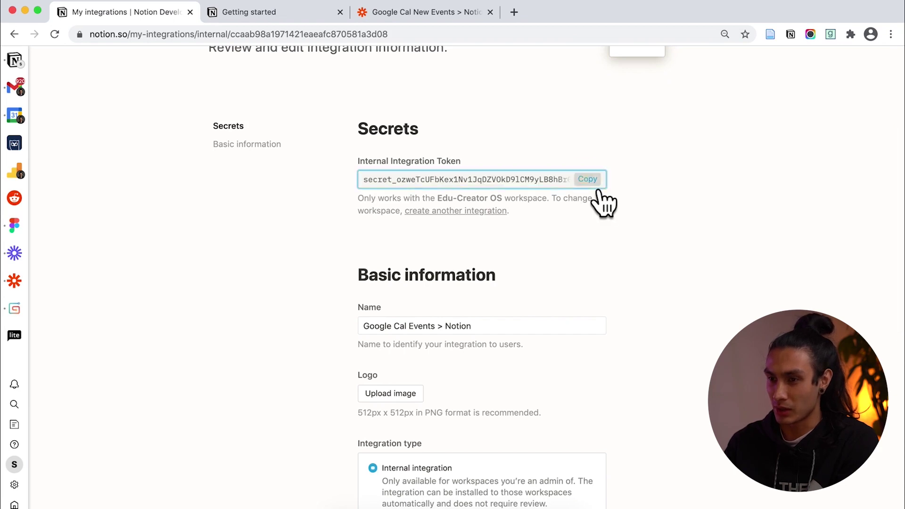
Paste the token into Zapier's Notion authorization form and confirm access.
{"action": "left_click_drag", "start_coordinate": [562, 19], "coordinate": [532, 85]}
{"action": "left_click", "coordinate": [532, 42]}
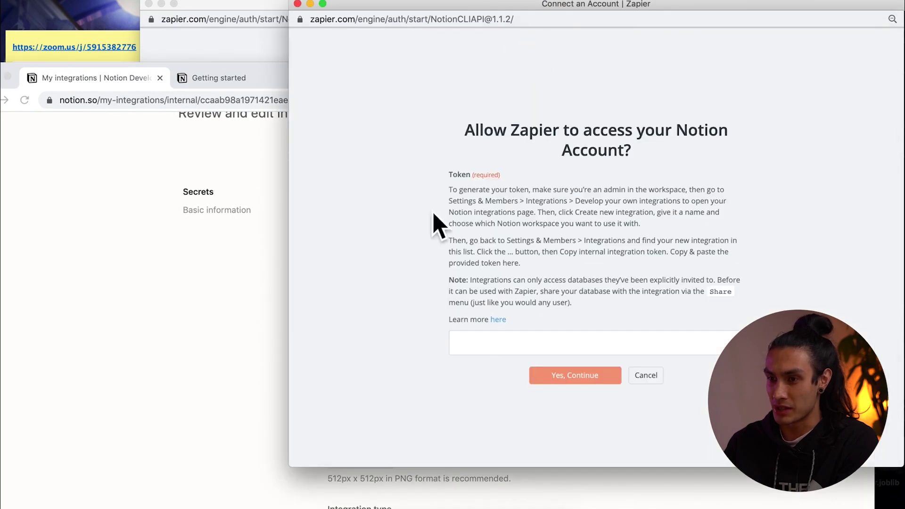
{"action": "key", "text": "super+v"}
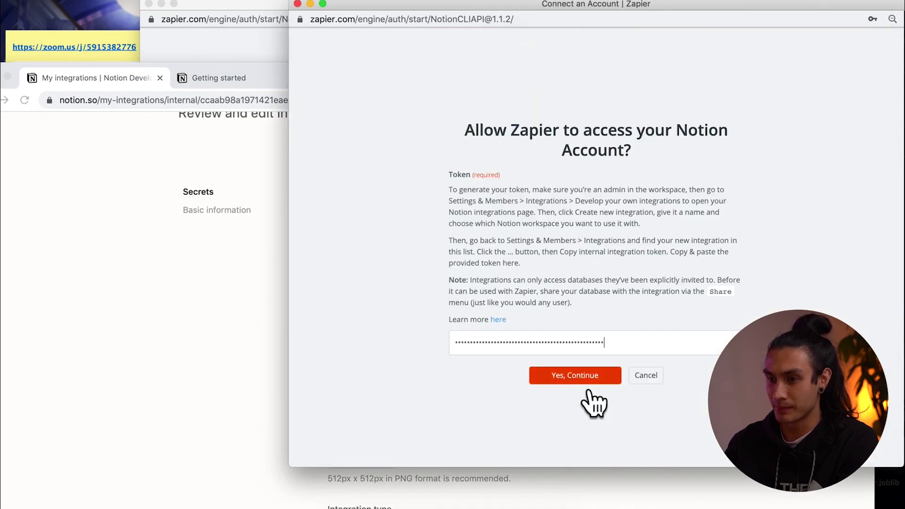
{"action": "left_click", "coordinate": [582, 382]}
{"action": "left_click_drag", "start_coordinate": [534, 89], "coordinate": [575, 19]}
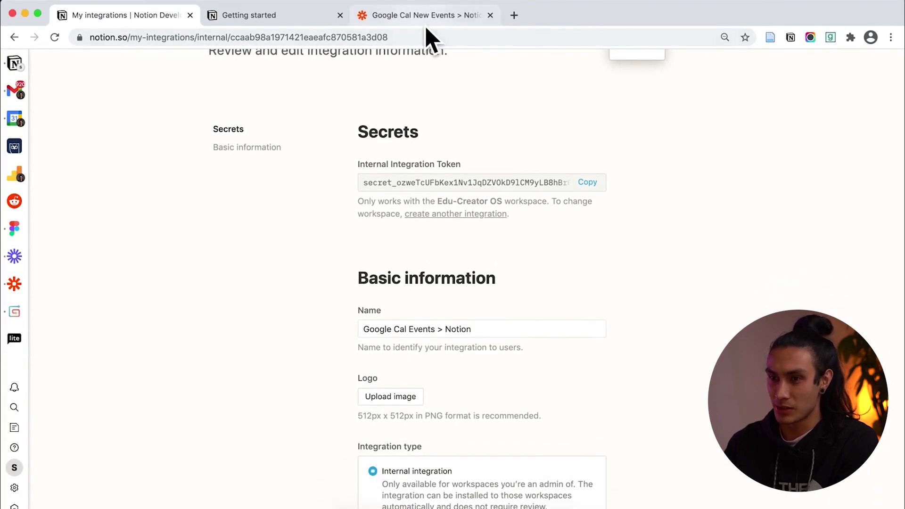
Save the integration's changes and go back to the Google Cal New Events zap tab.
{"action": "scroll", "coordinate": [681, 287], "scroll_direction": "down", "scroll_amount": 2}
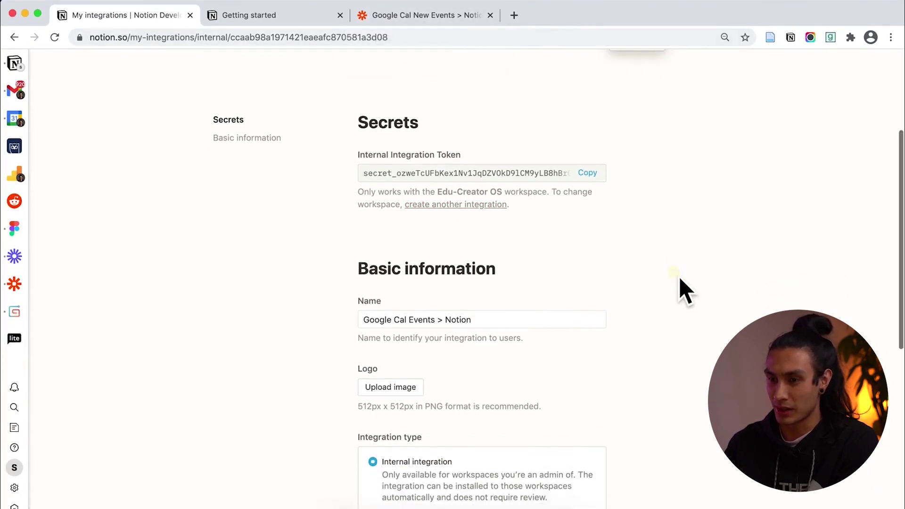
{"action": "scroll", "coordinate": [648, 309], "scroll_direction": "down", "scroll_amount": 3}
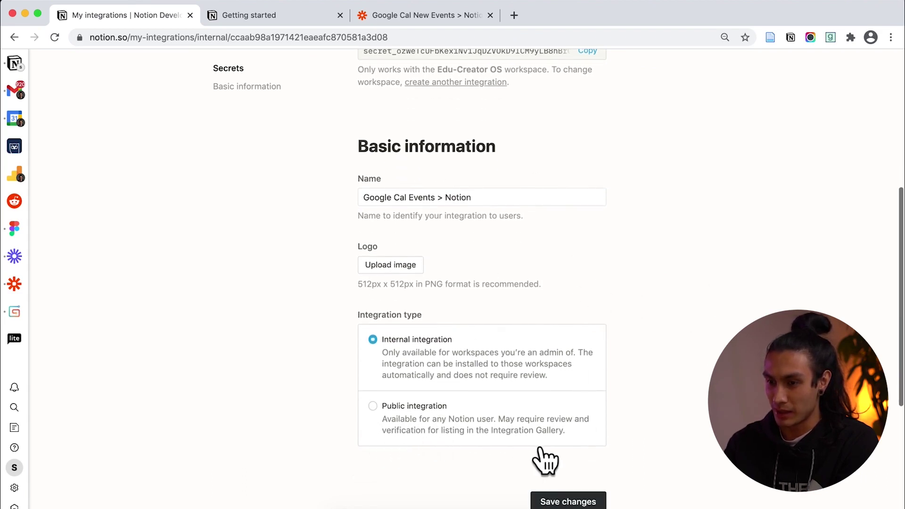
{"action": "scroll", "coordinate": [642, 426], "scroll_direction": "down", "scroll_amount": 1}
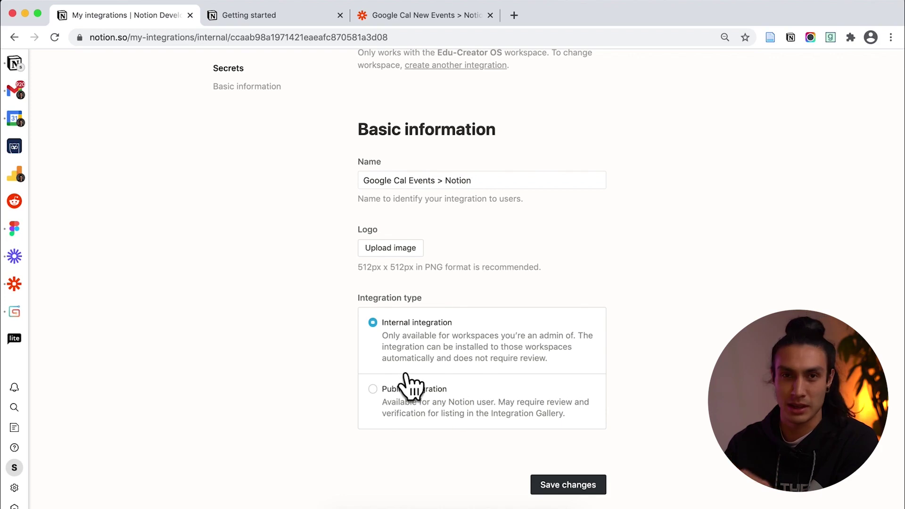
{"action": "scroll", "coordinate": [629, 358], "scroll_direction": "up", "scroll_amount": 2}
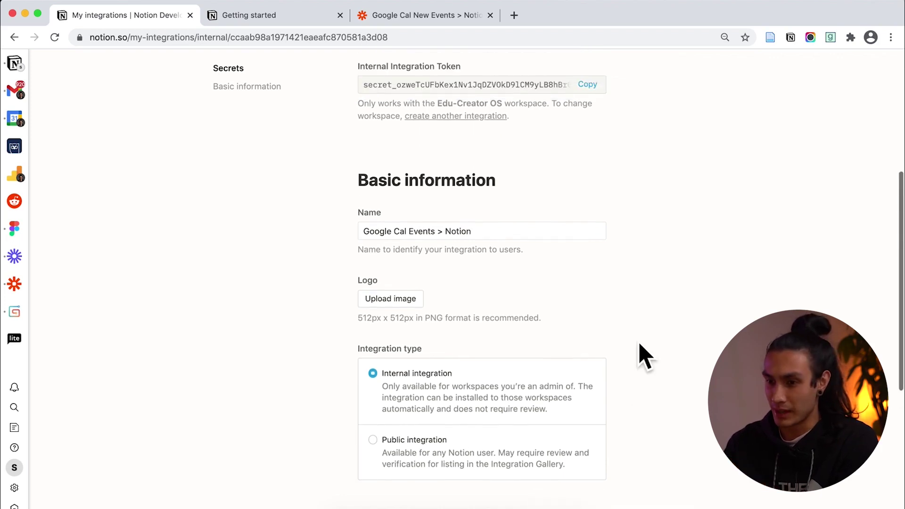
{"action": "scroll", "coordinate": [535, 325], "scroll_direction": "down", "scroll_amount": 3}
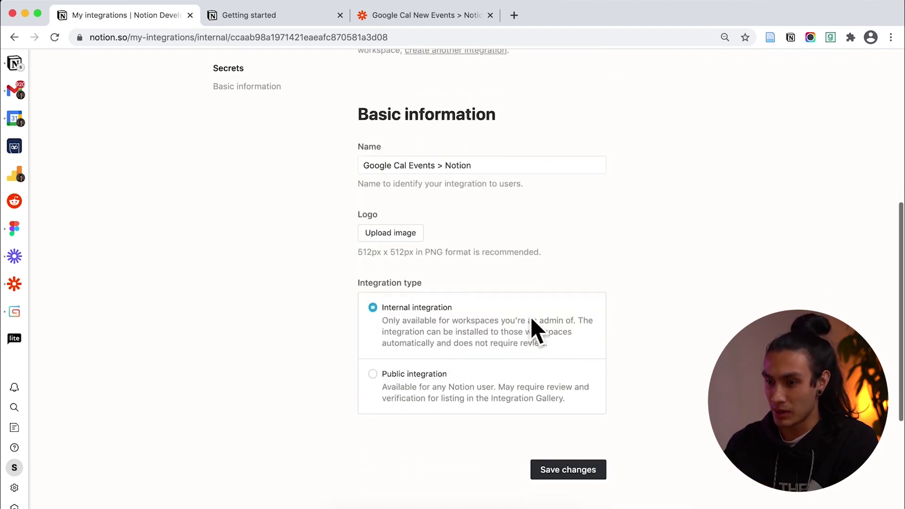
{"action": "left_click", "coordinate": [576, 471]}
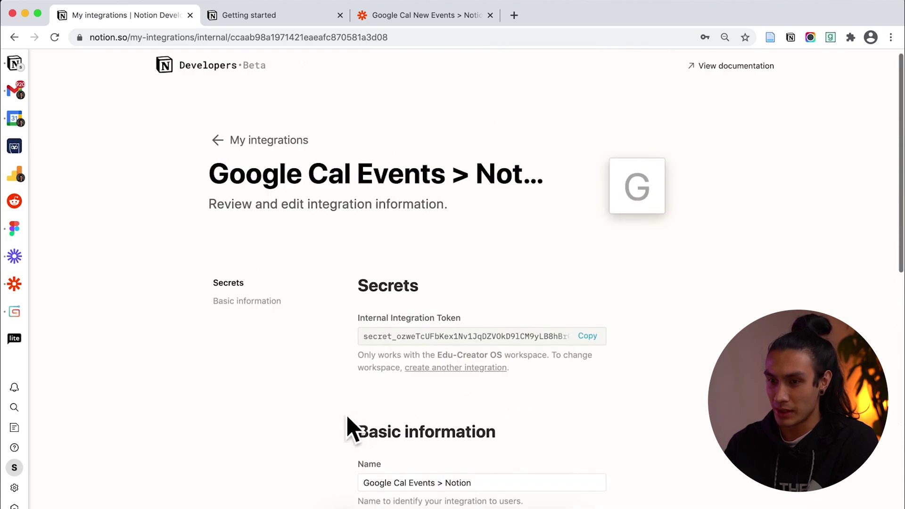
{"action": "left_click", "coordinate": [398, 22]}
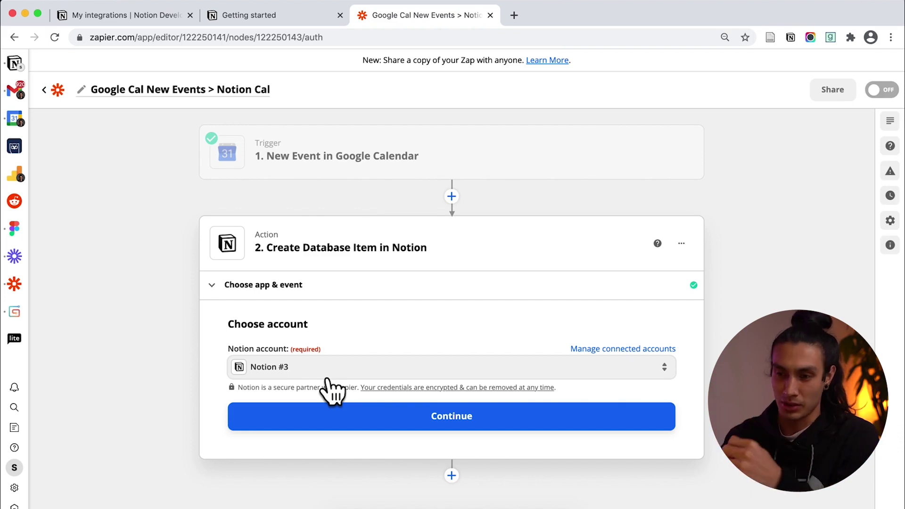
Continue with the chosen Notion account and check the Database list, which shows no options.
{"action": "left_click", "coordinate": [405, 416]}
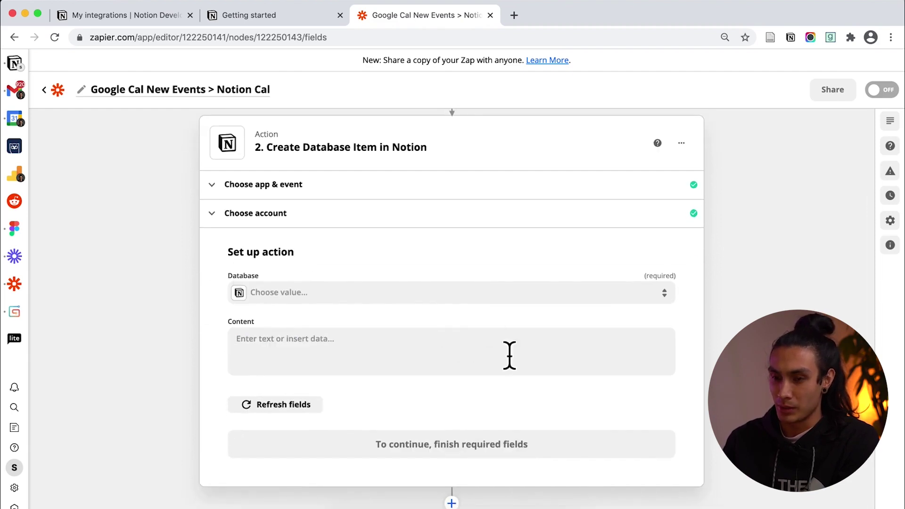
{"action": "left_click", "coordinate": [340, 296]}
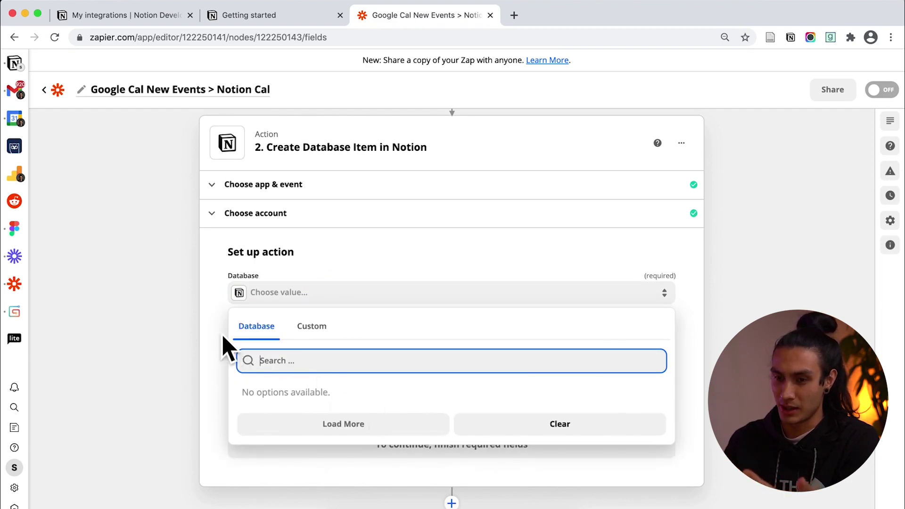
{"action": "left_click", "coordinate": [225, 347]}
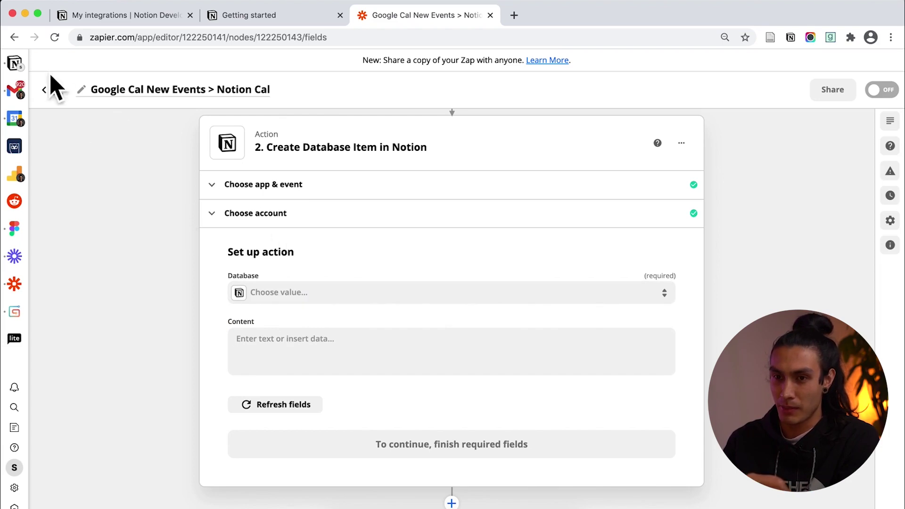
Invite the 'Google Cal Events > Notion' integration to the Test Cal page via Share.
{"action": "key", "text": "alt+1"}
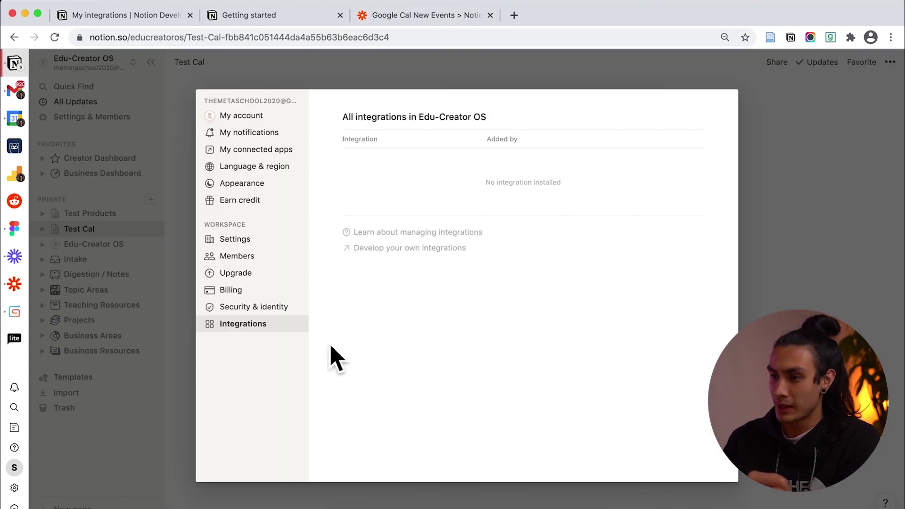
{"action": "key", "text": "Escape"}
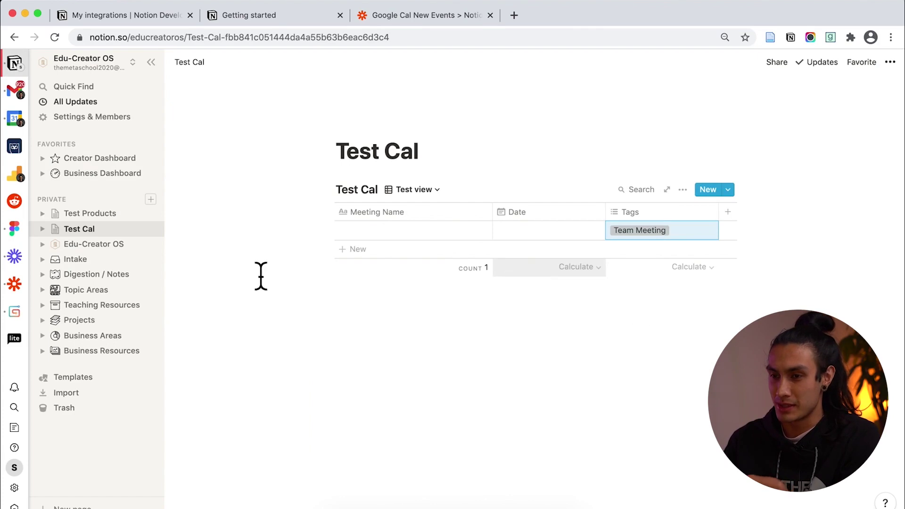
{"action": "left_click", "coordinate": [424, 170]}
{"action": "left_click", "coordinate": [776, 63]}
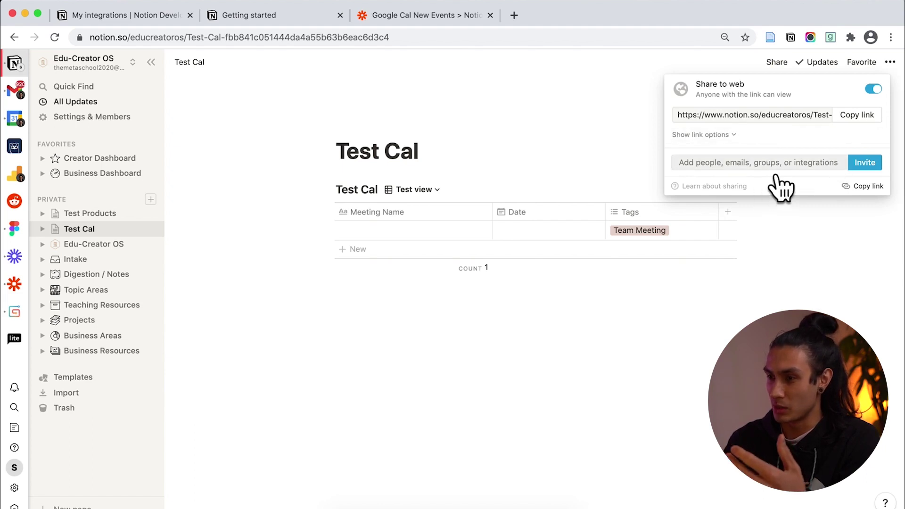
{"action": "left_click", "coordinate": [756, 164]}
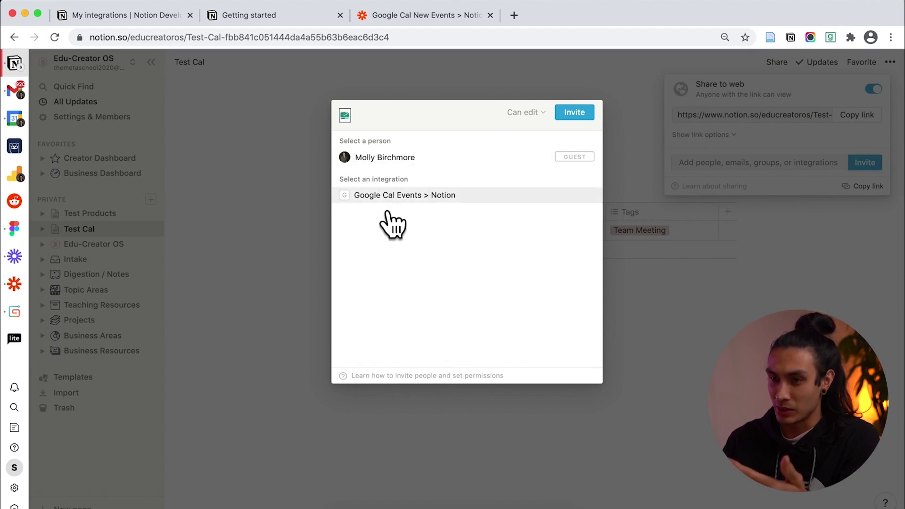
{"action": "left_click", "coordinate": [467, 201]}
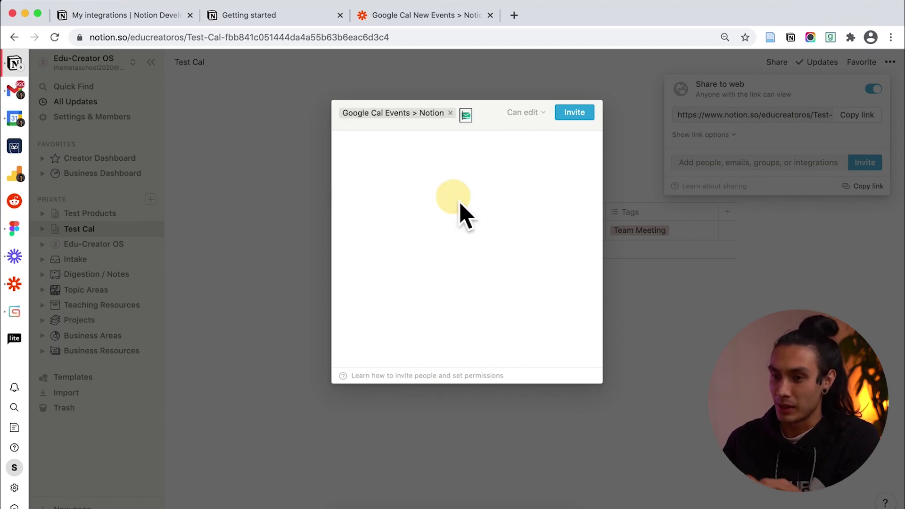
{"action": "left_click", "coordinate": [588, 119]}
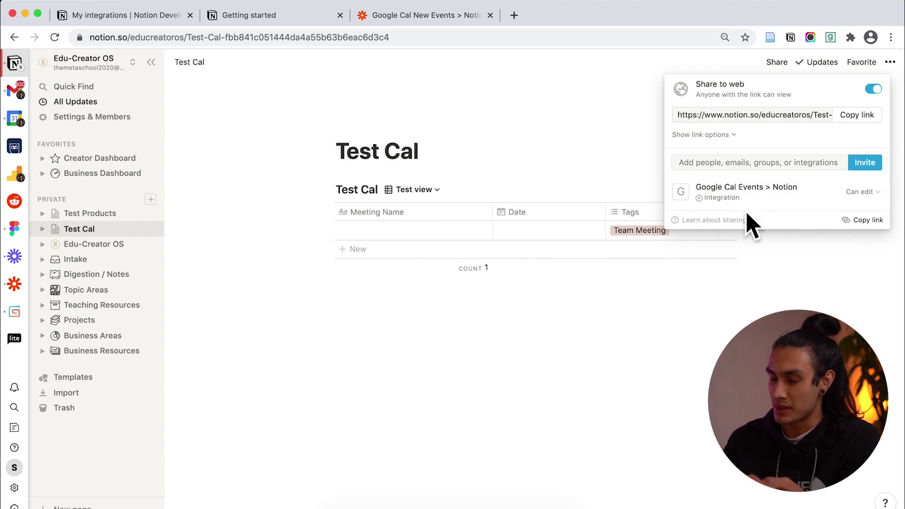
{"action": "left_click", "coordinate": [626, 366]}
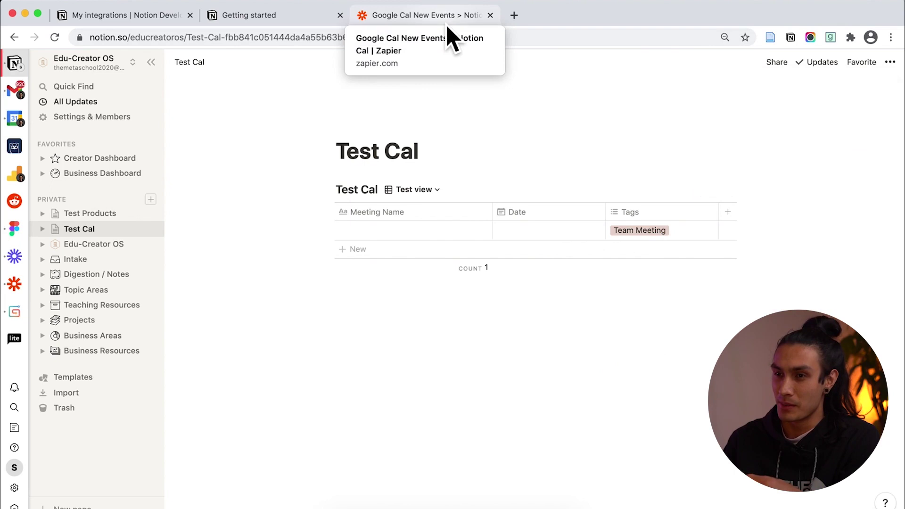
Reload the zap editor and pick Test Cal as the Notion action's database.
{"action": "left_click", "coordinate": [424, 15]}
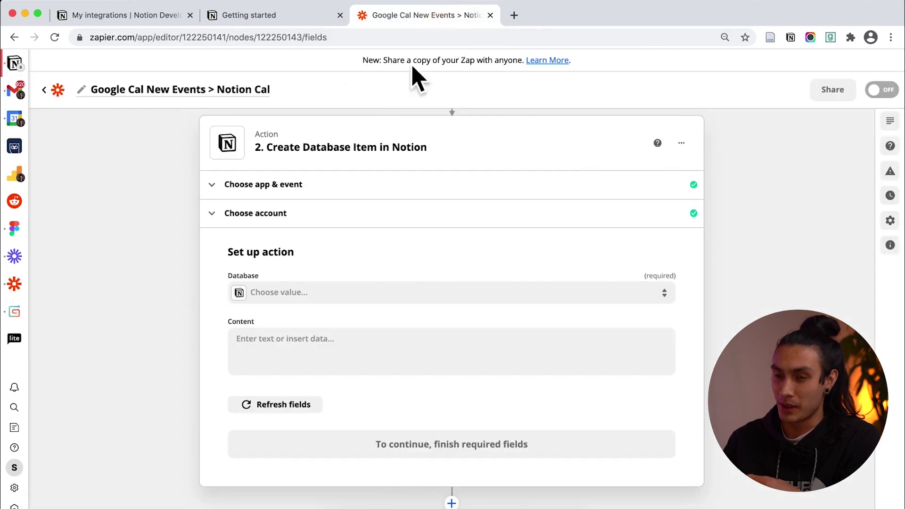
{"action": "left_click", "coordinate": [55, 37]}
{"action": "scroll", "coordinate": [334, 320], "scroll_direction": "down", "scroll_amount": 1}
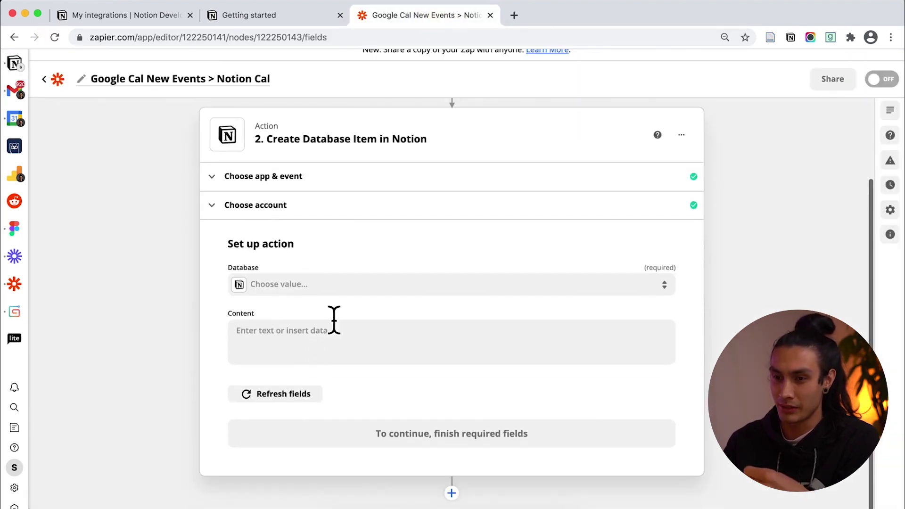
{"action": "left_click", "coordinate": [330, 288]}
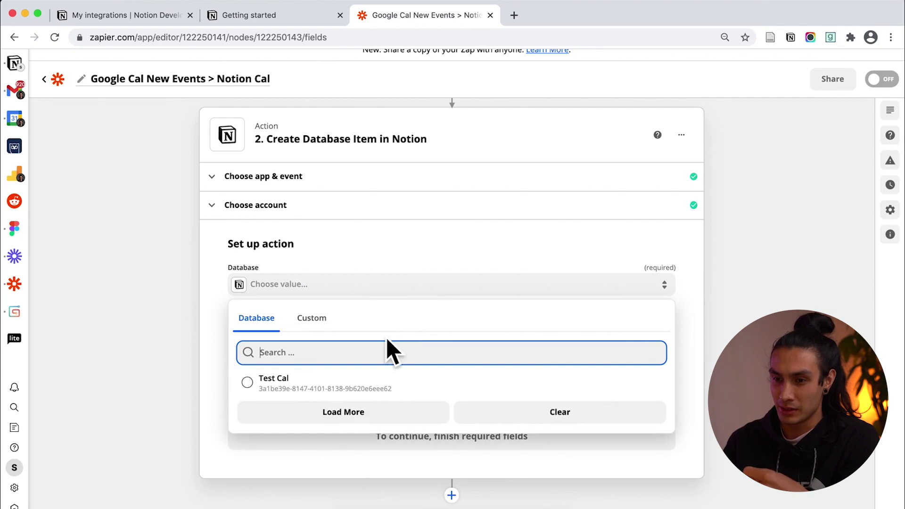
{"action": "left_click", "coordinate": [296, 396]}
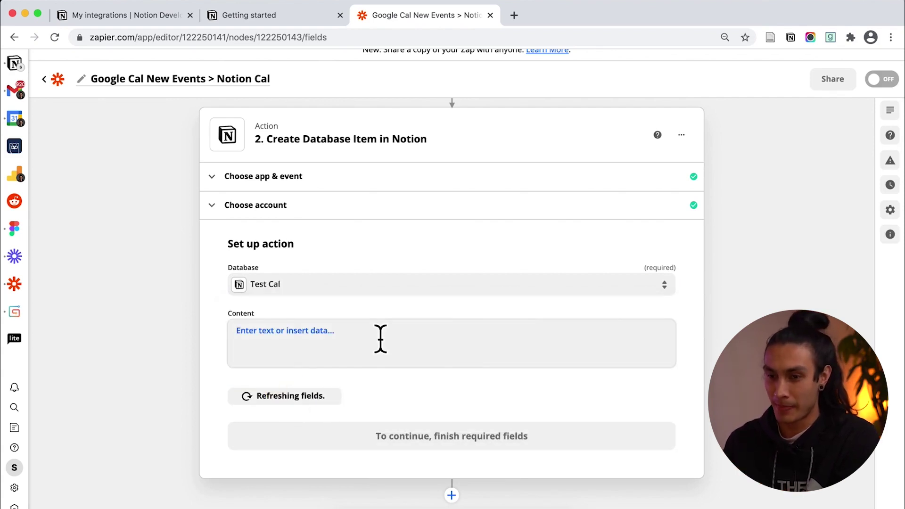
{"action": "scroll", "coordinate": [201, 363], "scroll_direction": "down", "scroll_amount": 5}
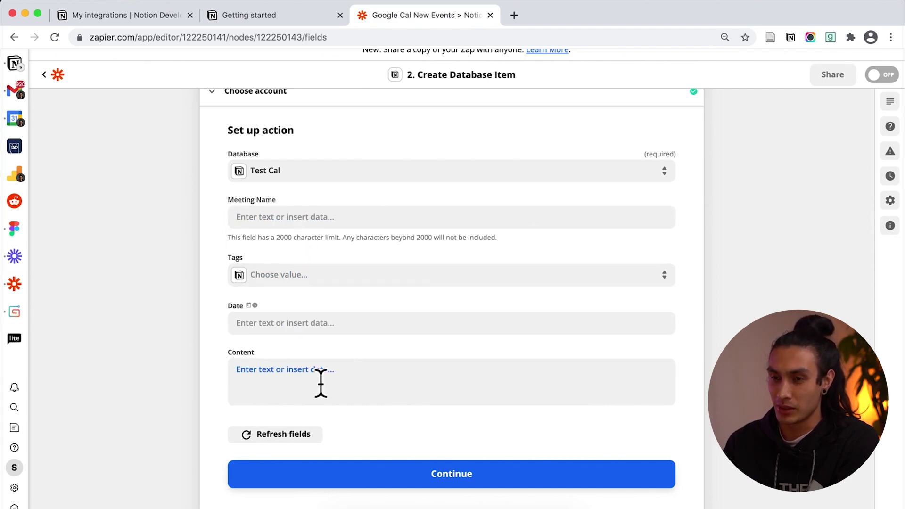
{"action": "scroll", "coordinate": [256, 278], "scroll_direction": "up", "scroll_amount": 5}
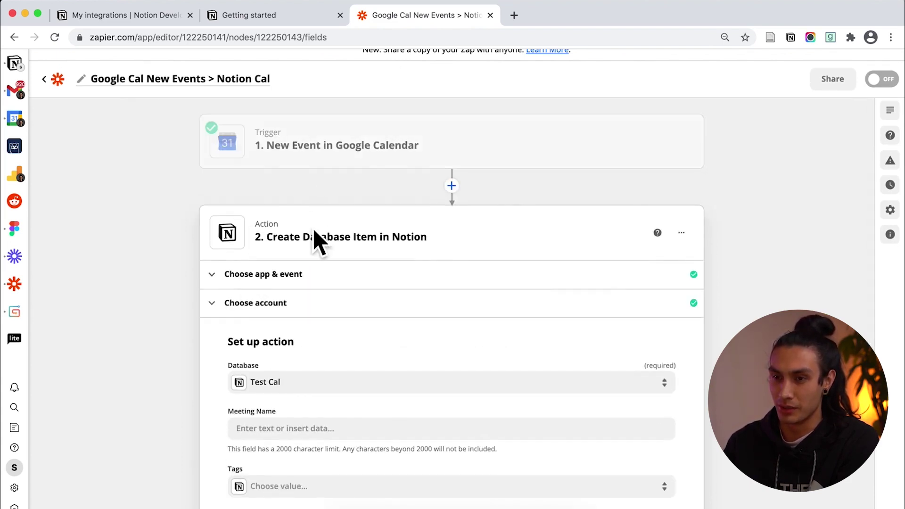
{"action": "scroll", "coordinate": [330, 252], "scroll_direction": "down", "scroll_amount": 4}
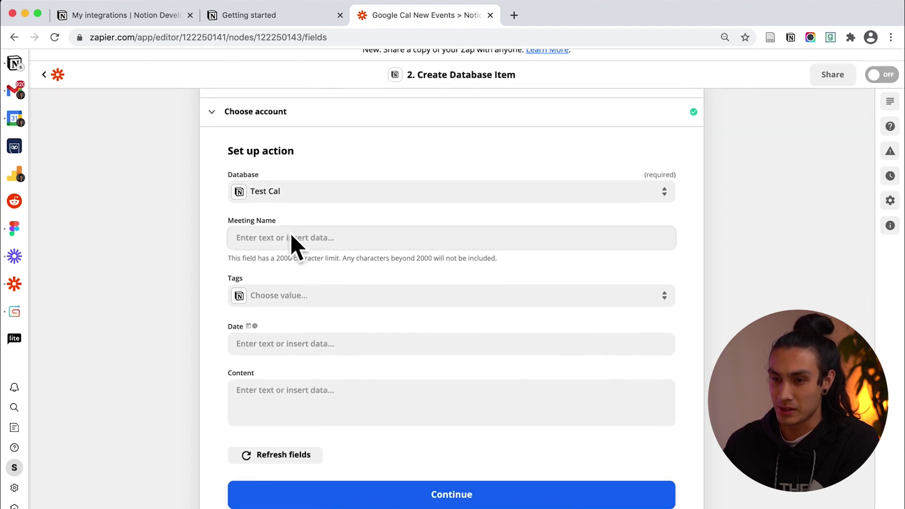
Map Meeting Name to the event's 1. Summary and tag new items Team Meeting.
{"action": "left_click", "coordinate": [296, 240]}
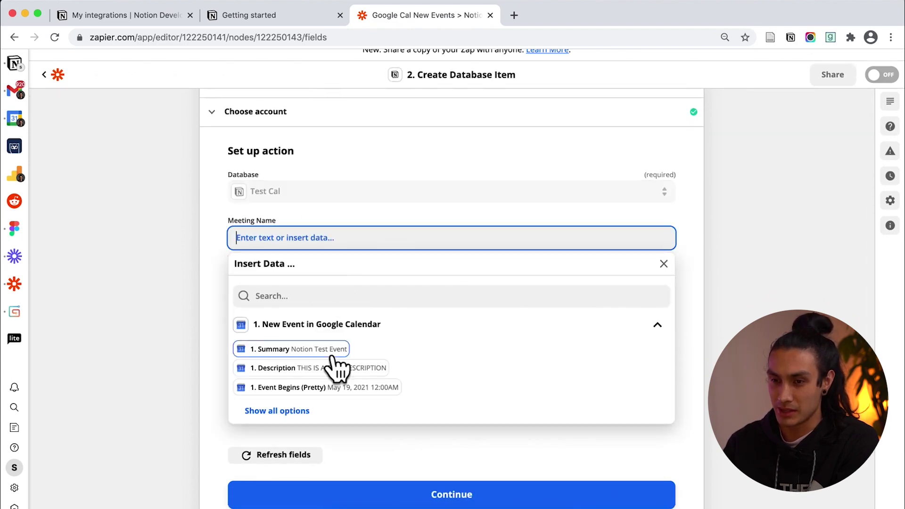
{"action": "left_click", "coordinate": [302, 350]}
{"action": "left_click", "coordinate": [207, 317]}
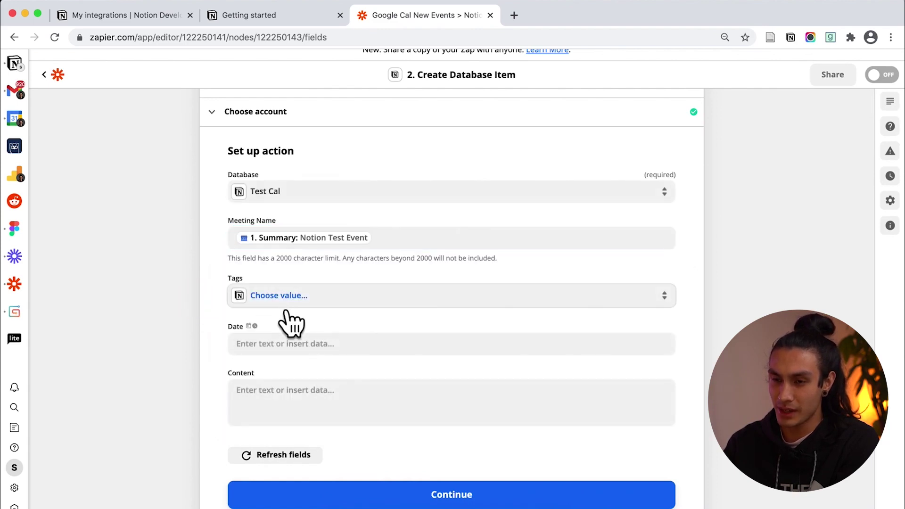
{"action": "left_click", "coordinate": [306, 299]}
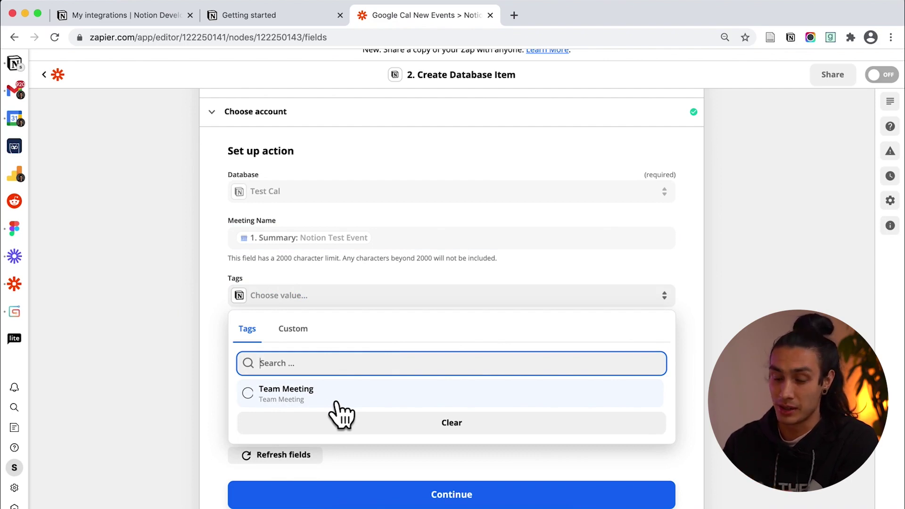
{"action": "left_click", "coordinate": [309, 396]}
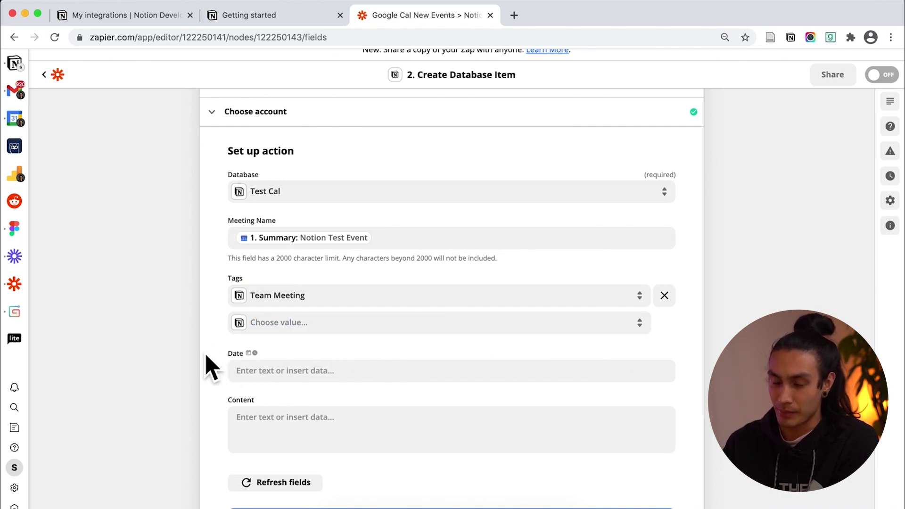
Set Date to the event's 1. Event Begins (Pretty) start time.
{"action": "scroll", "coordinate": [207, 365], "scroll_direction": "down", "scroll_amount": 1}
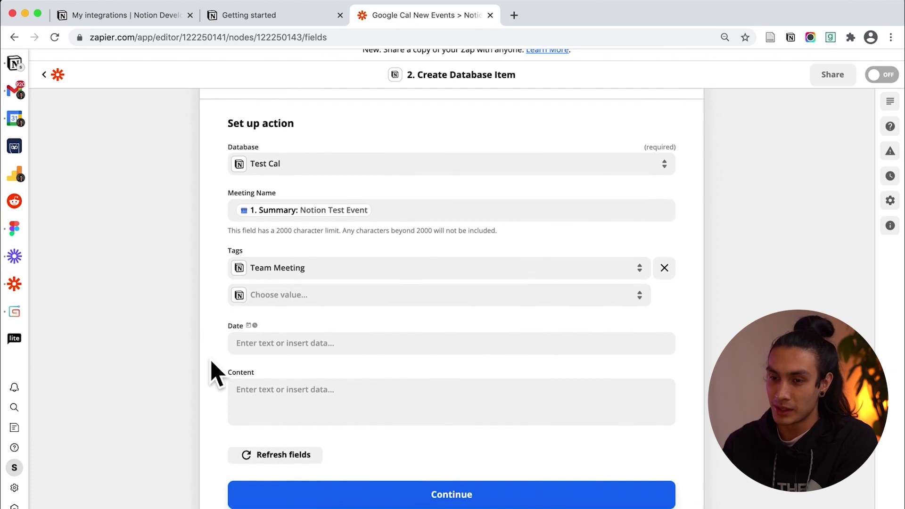
{"action": "scroll", "coordinate": [211, 369], "scroll_direction": "down", "scroll_amount": 2}
{"action": "left_click", "coordinate": [330, 313]}
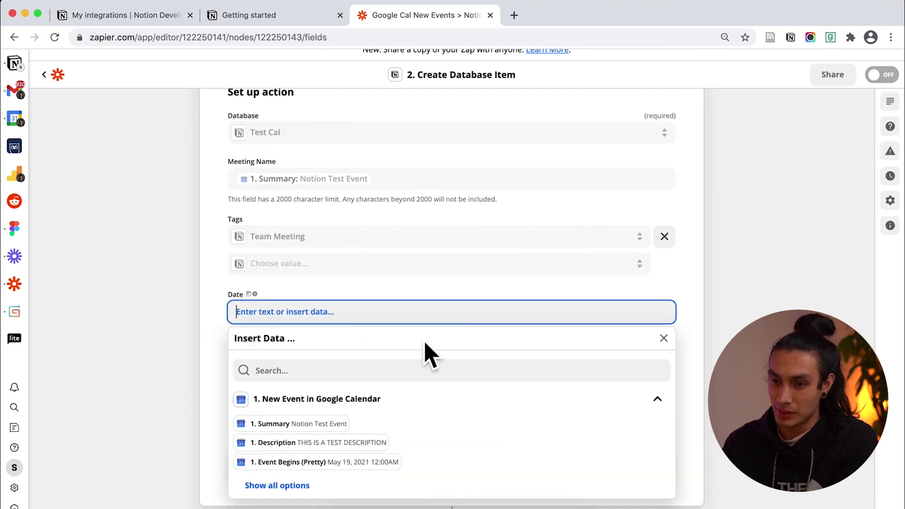
{"action": "scroll", "coordinate": [355, 440], "scroll_direction": "down", "scroll_amount": 1}
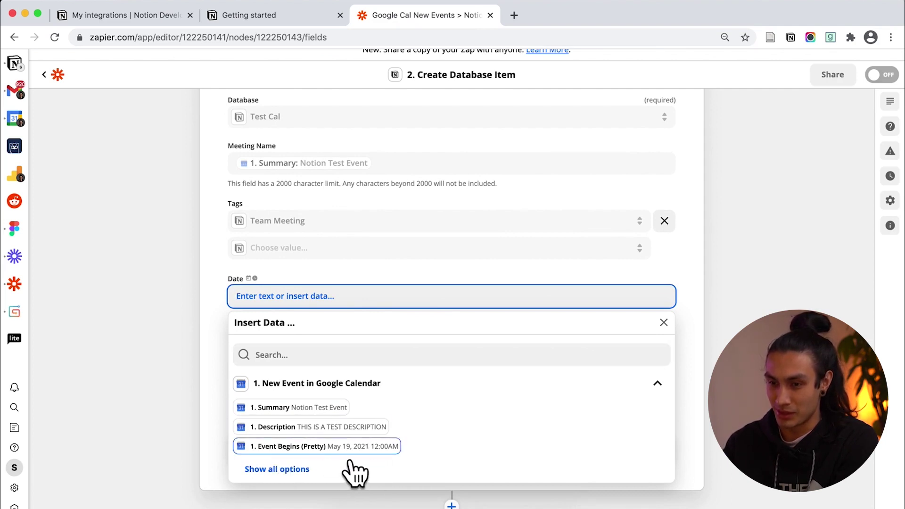
{"action": "left_click", "coordinate": [329, 446]}
{"action": "left_click", "coordinate": [222, 369]}
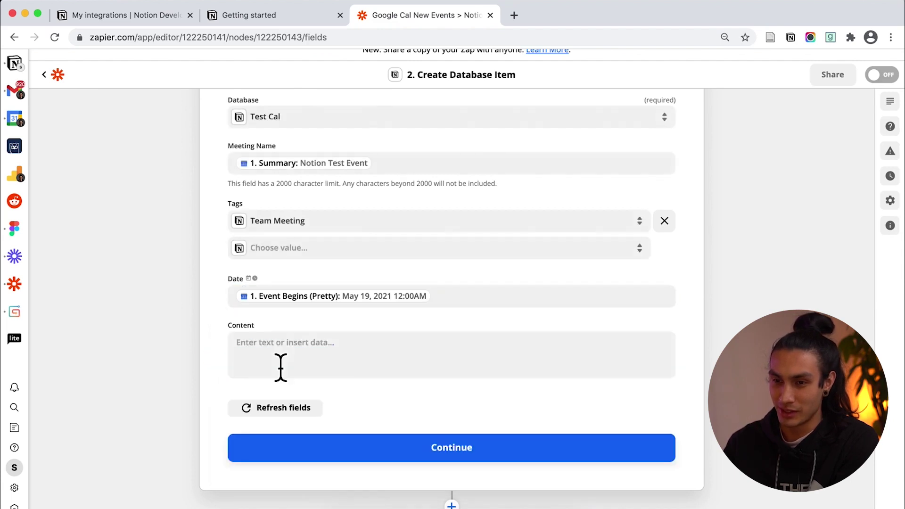
{"action": "scroll", "coordinate": [358, 401], "scroll_direction": "up", "scroll_amount": 2}
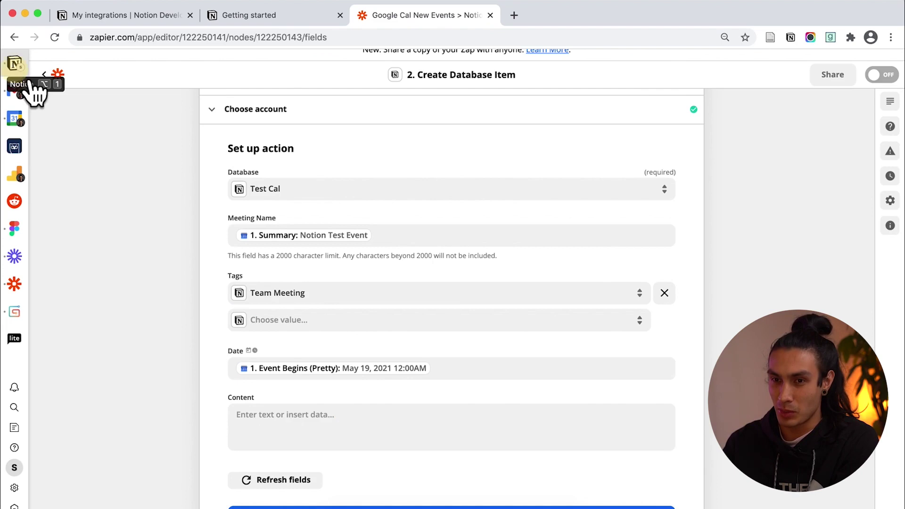
{"action": "left_click", "coordinate": [16, 63]}
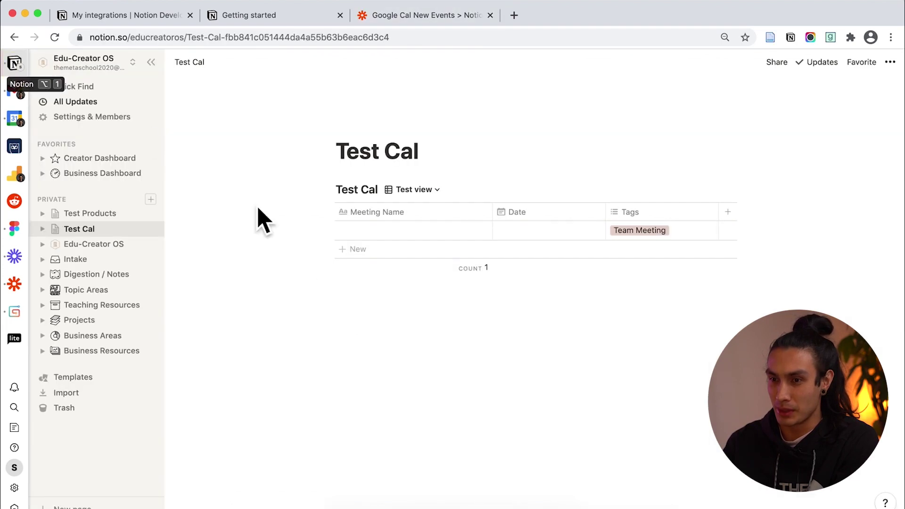
Name the Test Cal row 'New page' and give its body the text 'Meeting Description'.
{"action": "left_click", "coordinate": [445, 234]}
{"action": "type", "text": "New page"}
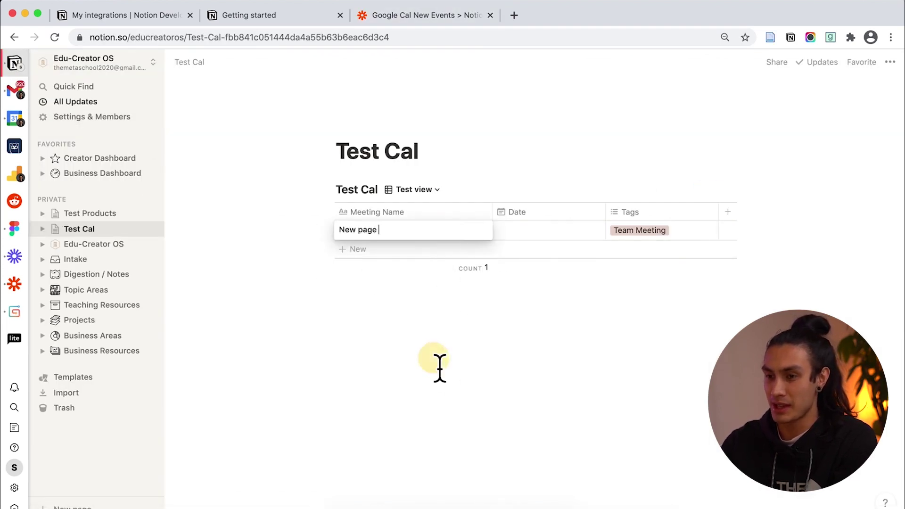
{"action": "key", "text": "Return"}
{"action": "left_click", "coordinate": [471, 230]}
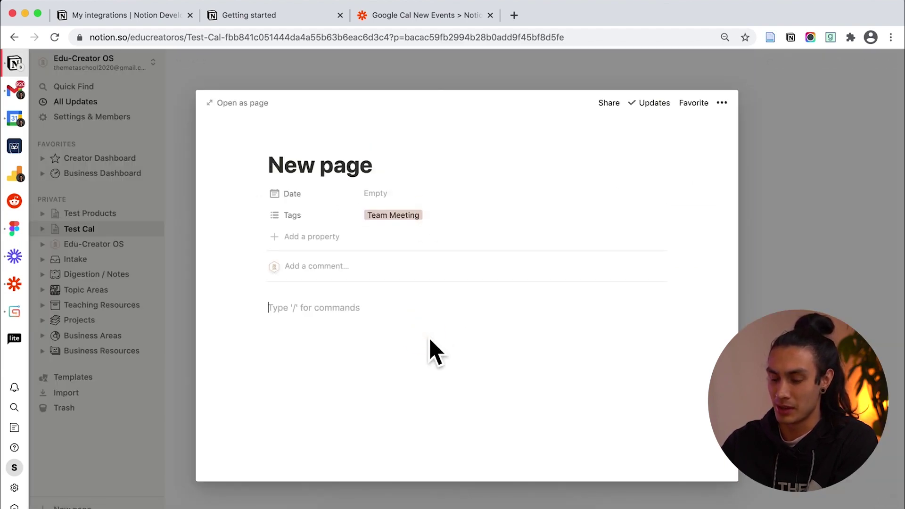
{"action": "type", "text": "Meeting"}
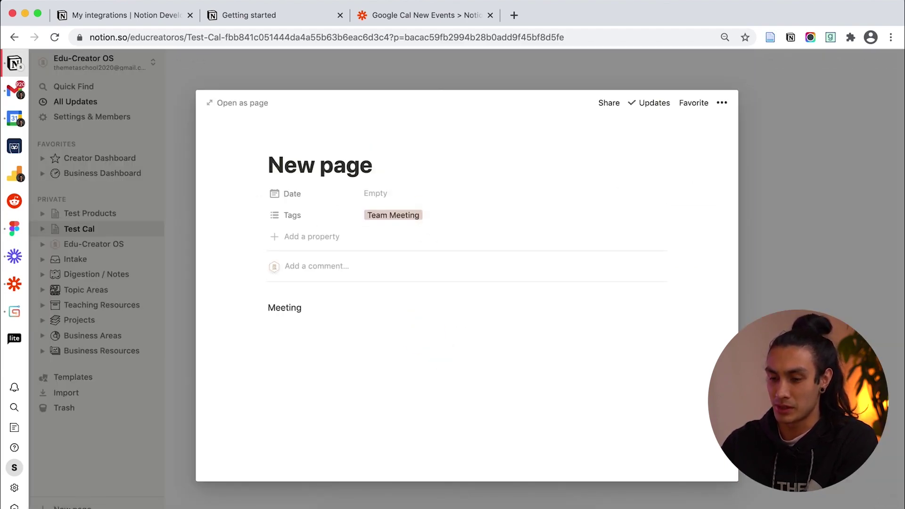
{"action": "type", "text": " Description"}
{"action": "key", "text": "Escape"}
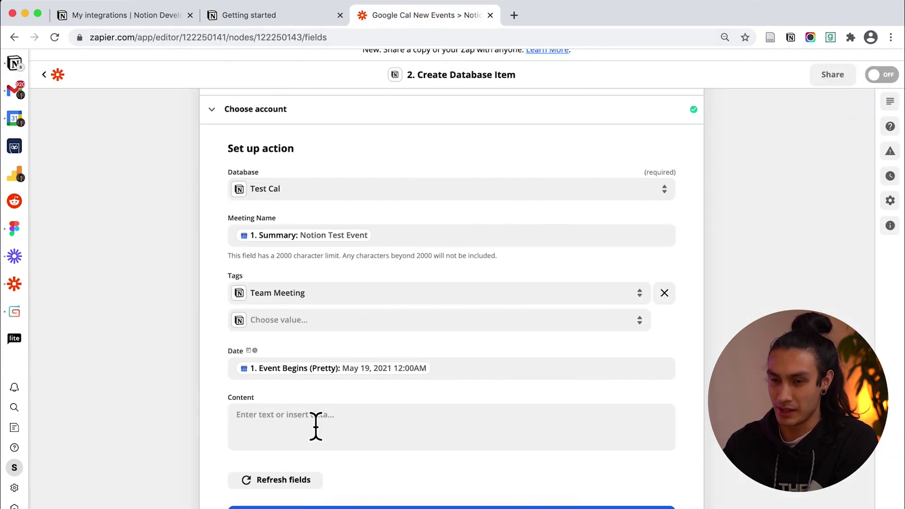
Search all fields for 'desc', map Content to 1. Description, and continue to testing.
{"action": "scroll", "coordinate": [311, 426], "scroll_direction": "down", "scroll_amount": 1}
{"action": "left_click", "coordinate": [362, 410]}
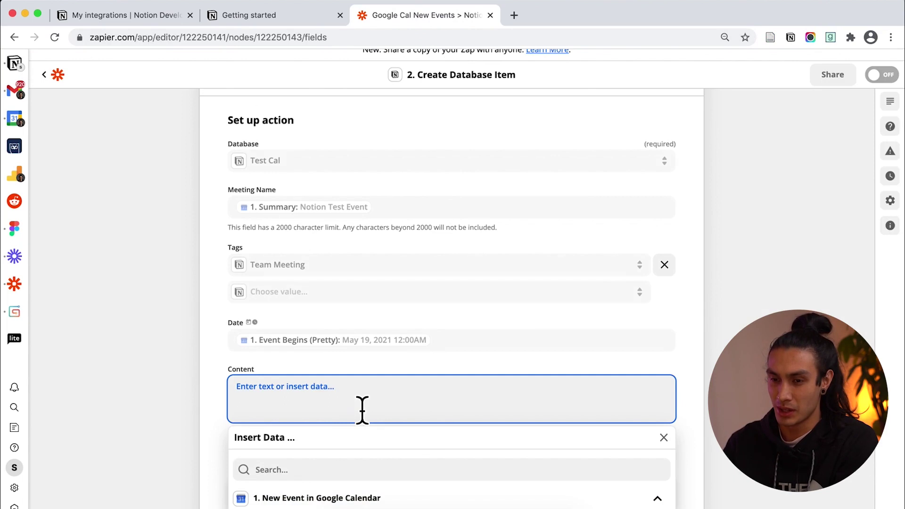
{"action": "scroll", "coordinate": [217, 418], "scroll_direction": "down", "scroll_amount": 2}
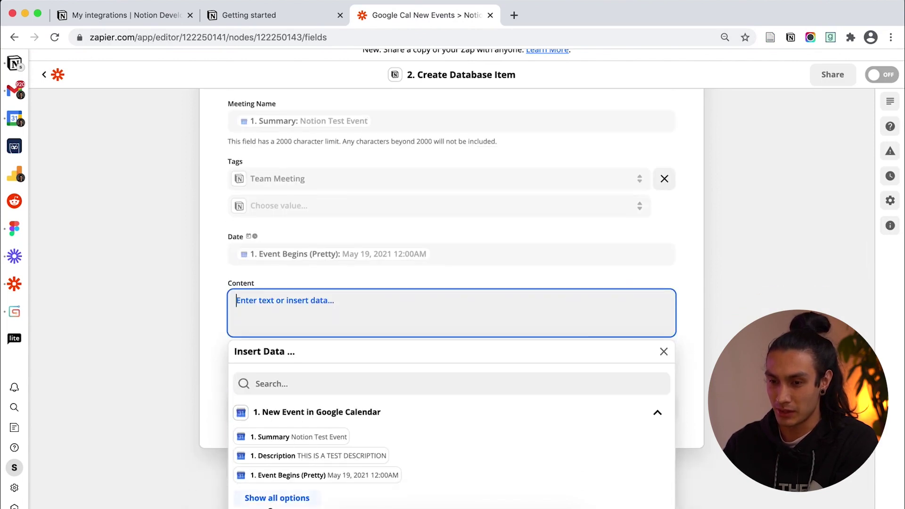
{"action": "left_click", "coordinate": [264, 495]}
{"action": "scroll", "coordinate": [227, 460], "scroll_direction": "down", "scroll_amount": 2}
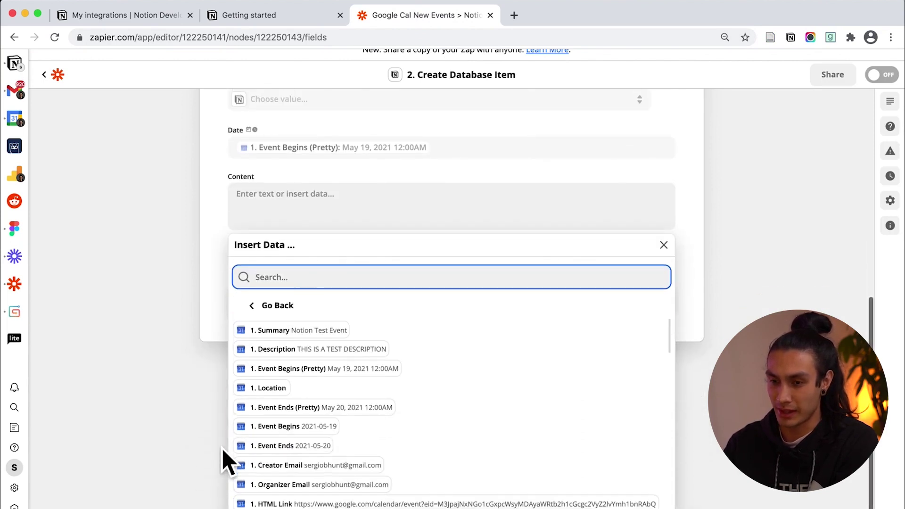
{"action": "scroll", "coordinate": [347, 455], "scroll_direction": "down", "scroll_amount": 4}
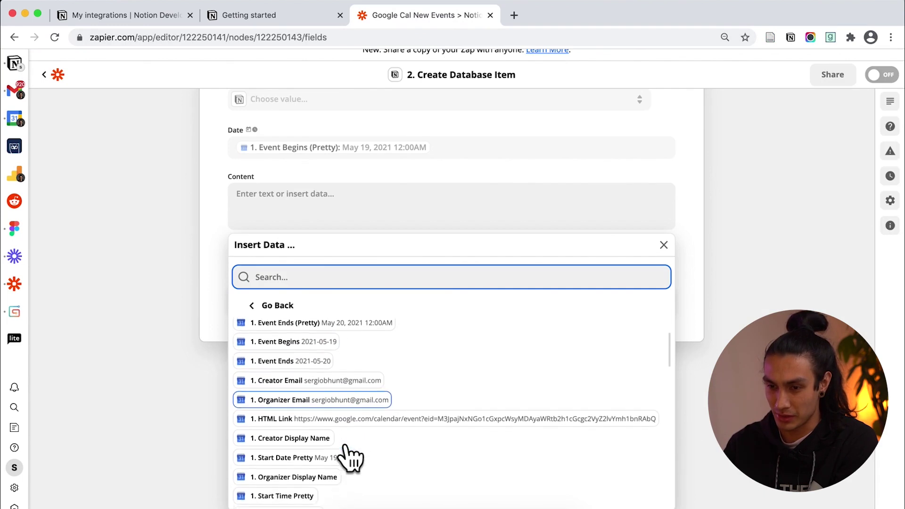
{"action": "scroll", "coordinate": [346, 456], "scroll_direction": "down", "scroll_amount": 1}
{"action": "scroll", "coordinate": [360, 485], "scroll_direction": "up", "scroll_amount": 3}
{"action": "scroll", "coordinate": [368, 488], "scroll_direction": "down", "scroll_amount": 2}
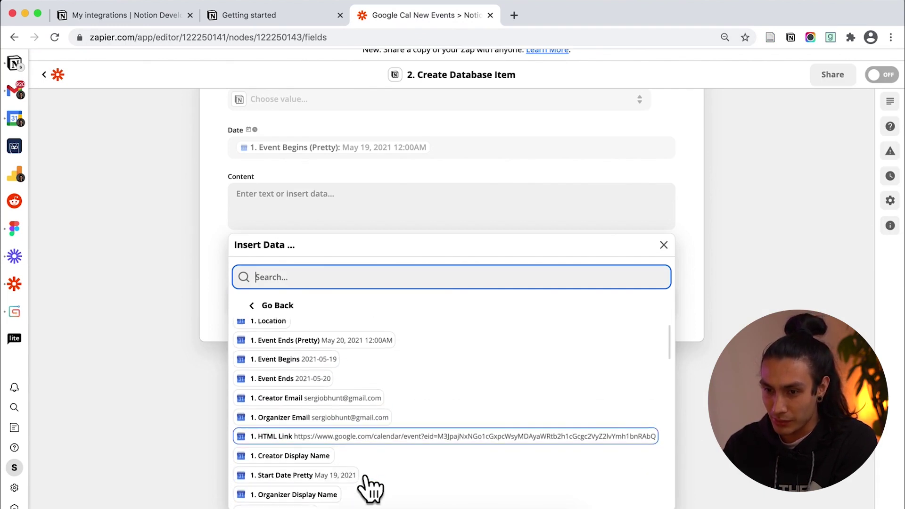
{"action": "scroll", "coordinate": [371, 487], "scroll_direction": "down", "scroll_amount": 6}
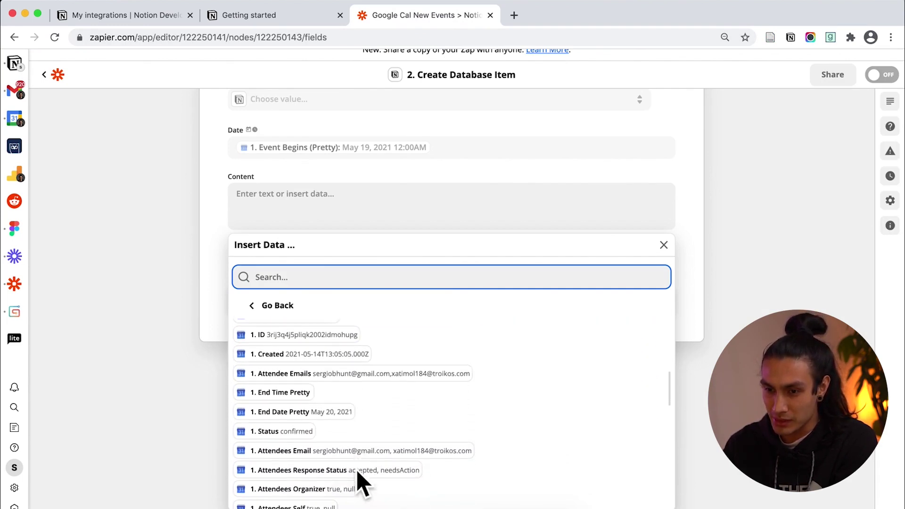
{"action": "scroll", "coordinate": [365, 486], "scroll_direction": "down", "scroll_amount": 4}
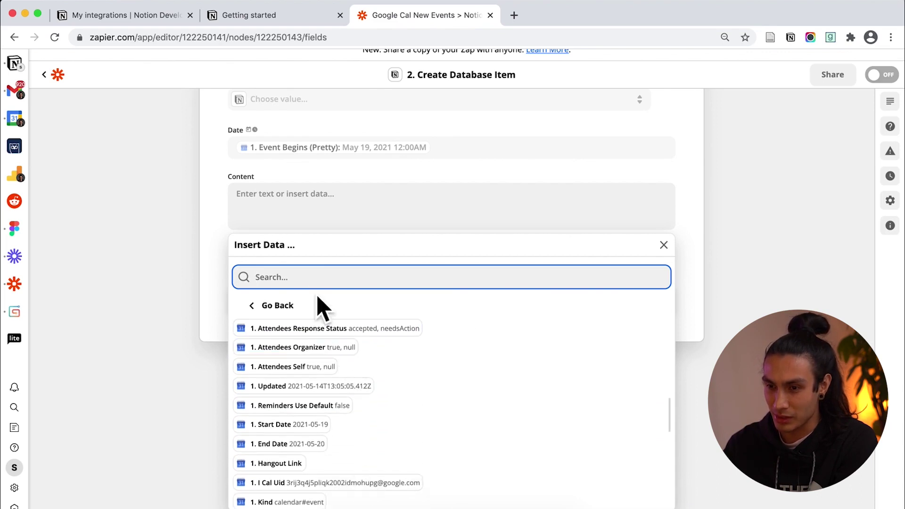
{"action": "type", "text": "desc"}
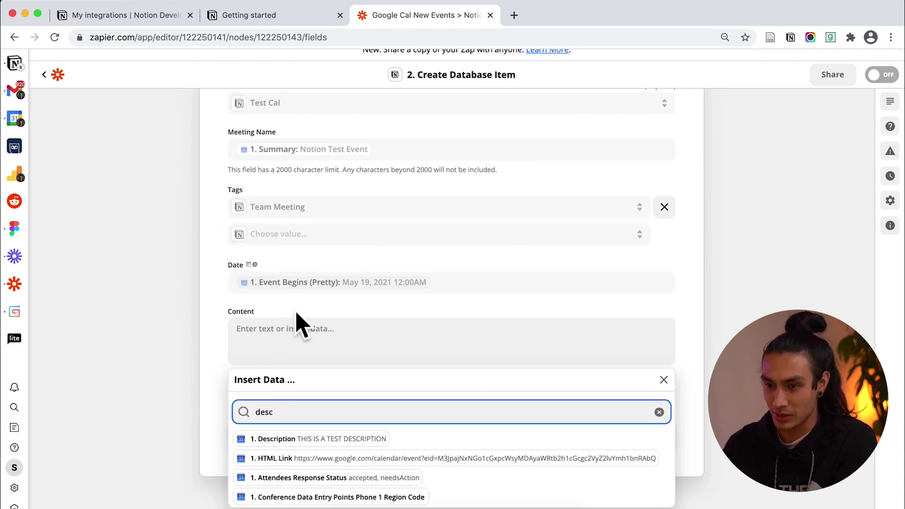
{"action": "left_click", "coordinate": [350, 443]}
{"action": "left_click", "coordinate": [211, 384]}
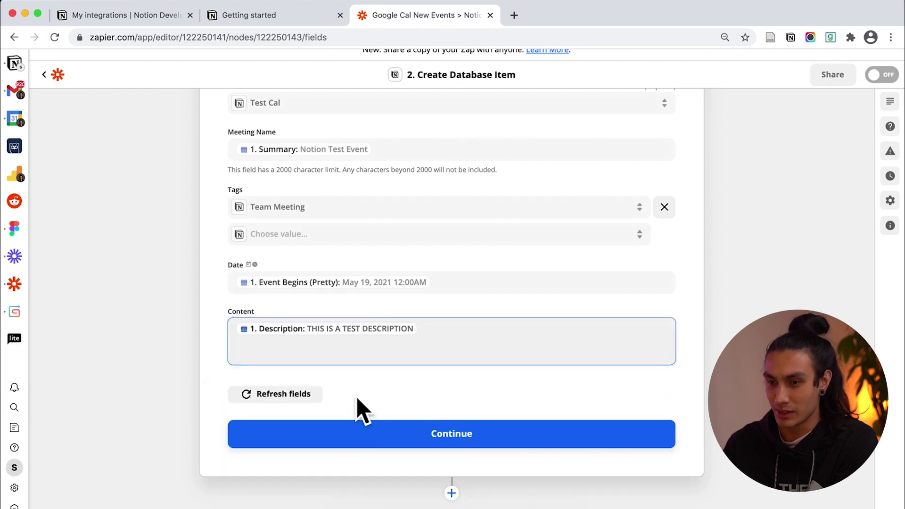
{"action": "left_click", "coordinate": [449, 424]}
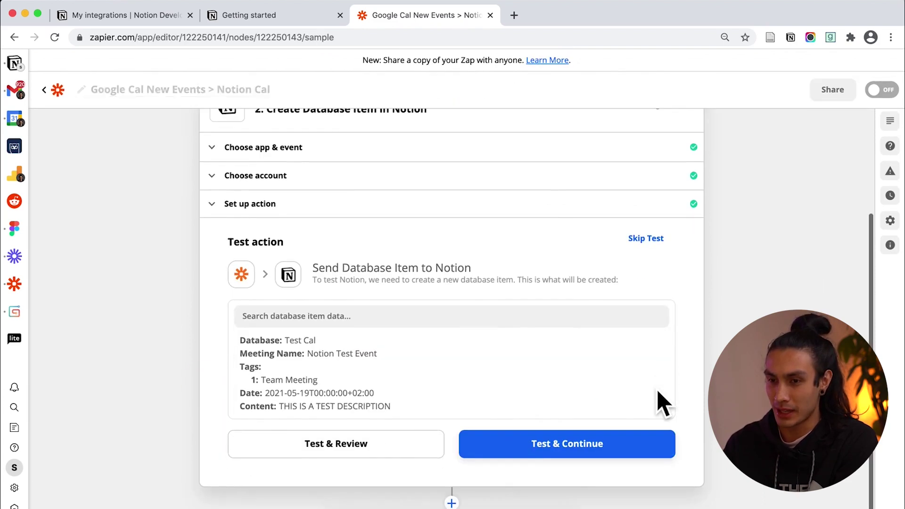
Run the Notion action test, then switch to Notion's Test Cal database.
{"action": "scroll", "coordinate": [659, 401], "scroll_direction": "down", "scroll_amount": 1}
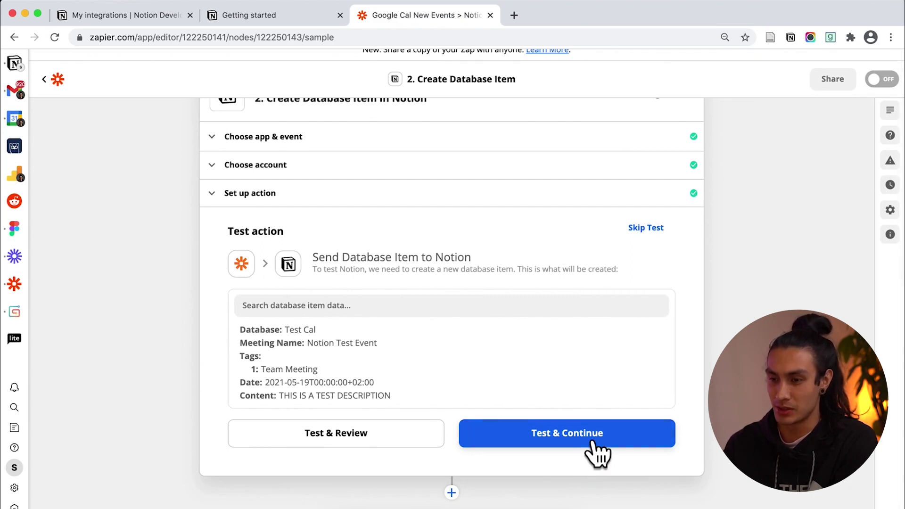
{"action": "left_click", "coordinate": [572, 446]}
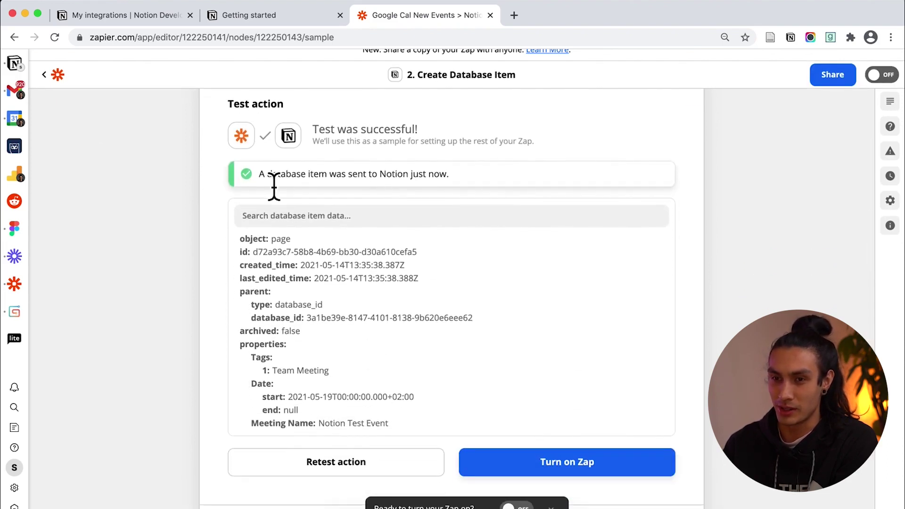
{"action": "left_click", "coordinate": [14, 64]}
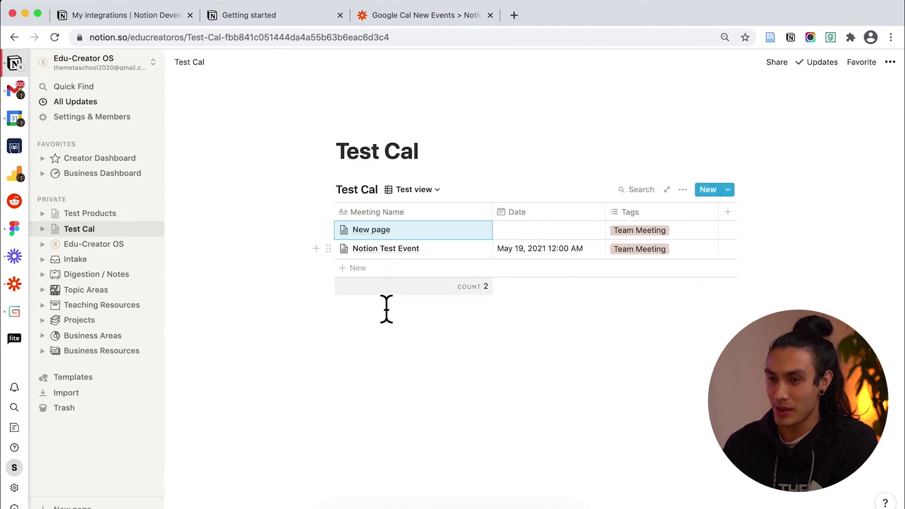
Open the Notion Test Event entry to check its date, Team Meeting tag and description.
{"action": "left_click", "coordinate": [377, 341]}
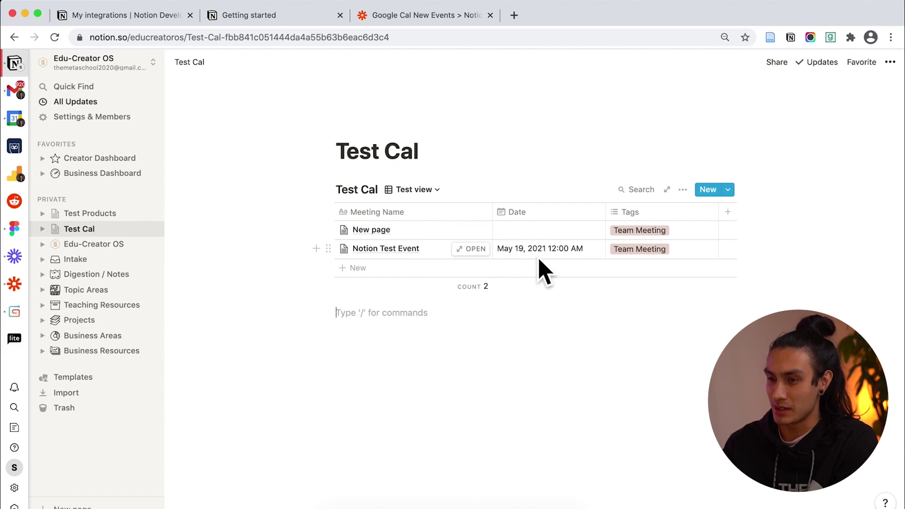
{"action": "left_click", "coordinate": [487, 255]}
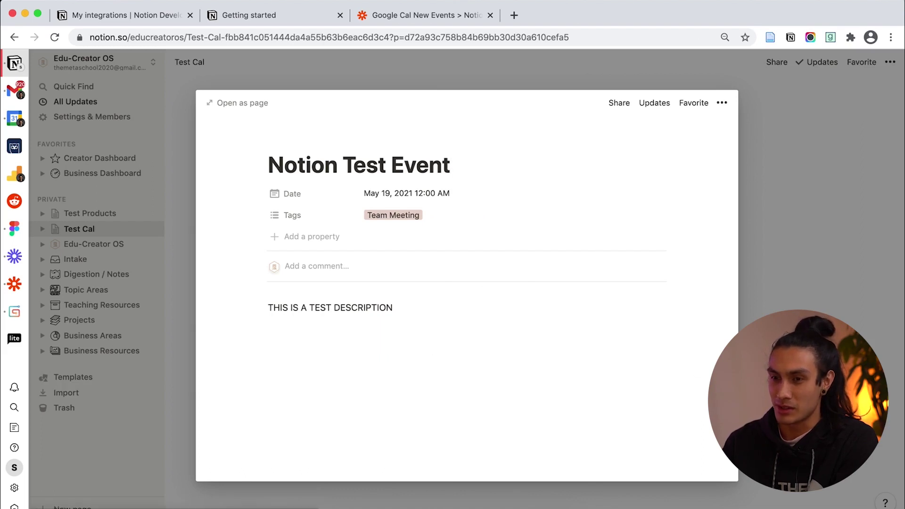
{"action": "key", "text": "Escape"}
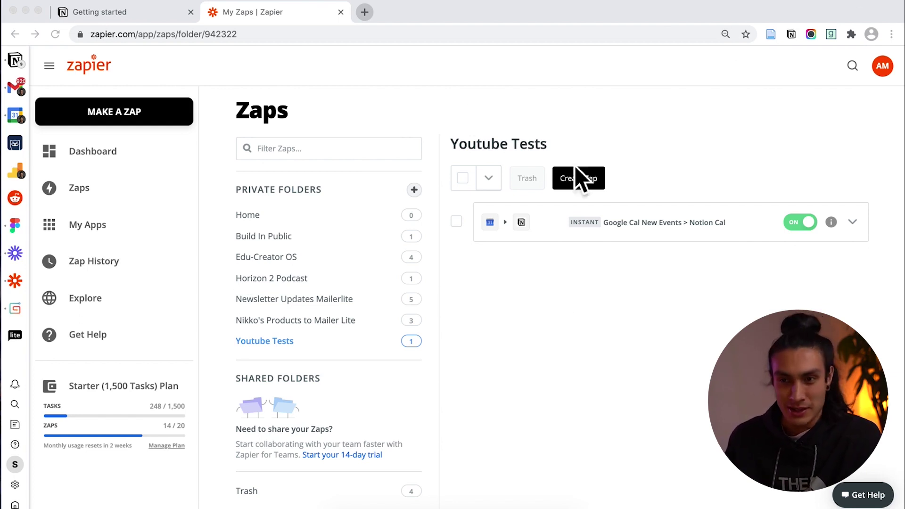
Create a new Zap and retitle it 'Gumroad Sale > Notion'.
{"action": "left_click", "coordinate": [611, 279]}
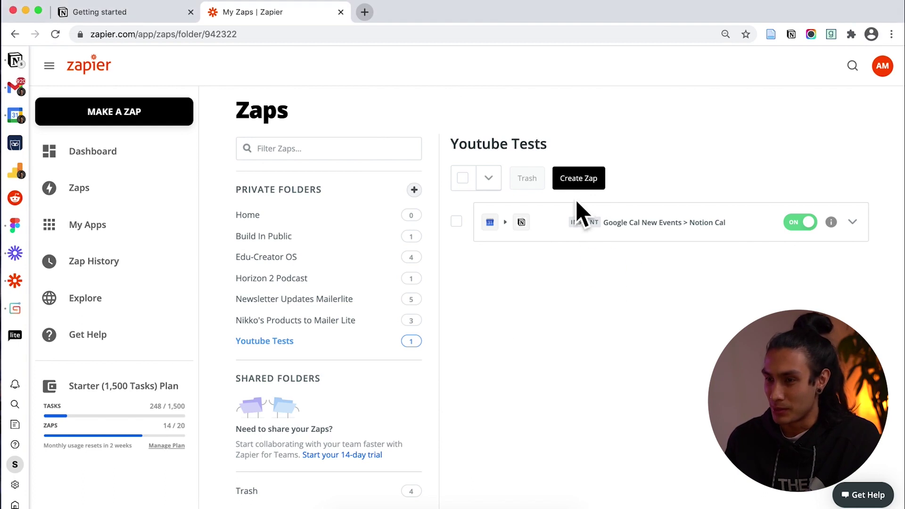
{"action": "left_click", "coordinate": [589, 189]}
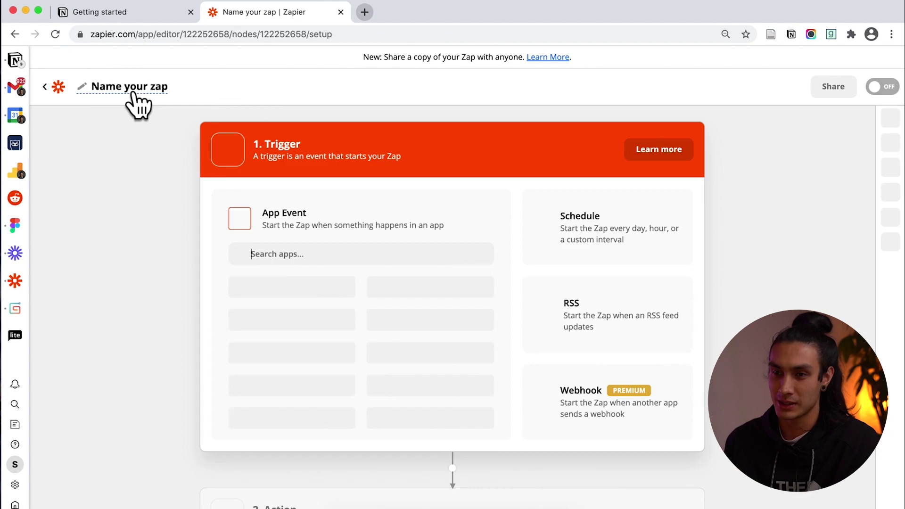
{"action": "left_click", "coordinate": [140, 98]}
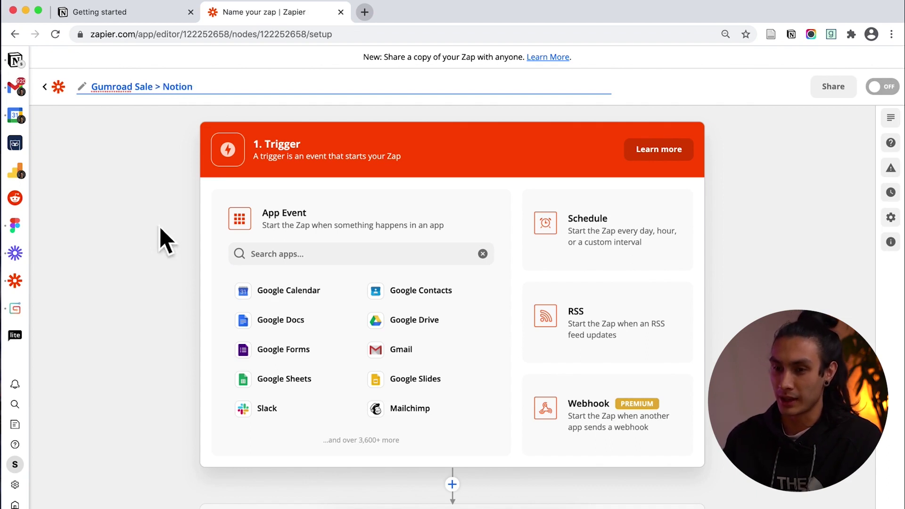
Set the trigger to Gumroad's Sale event.
{"action": "left_click", "coordinate": [343, 257]}
{"action": "type", "text": "Gumr"}
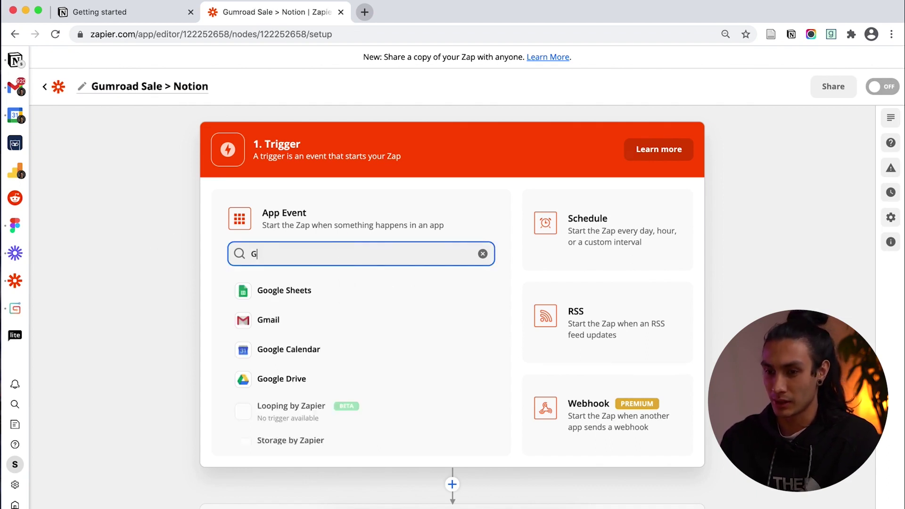
{"action": "left_click", "coordinate": [317, 292]}
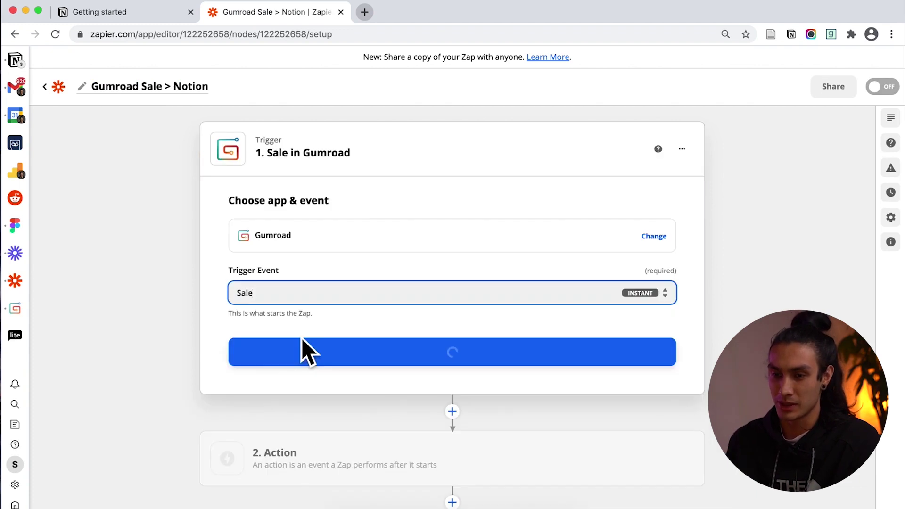
{"action": "left_click", "coordinate": [377, 297]}
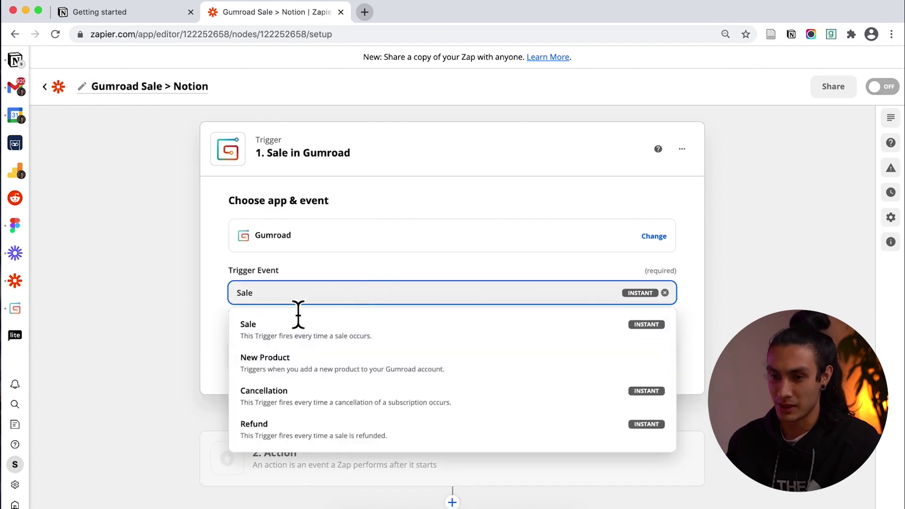
{"action": "left_click", "coordinate": [285, 328]}
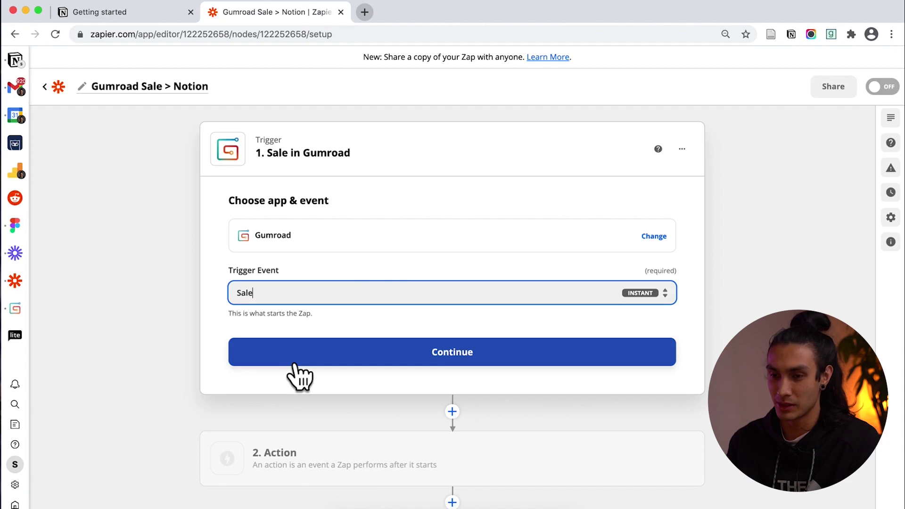
{"action": "left_click", "coordinate": [306, 363]}
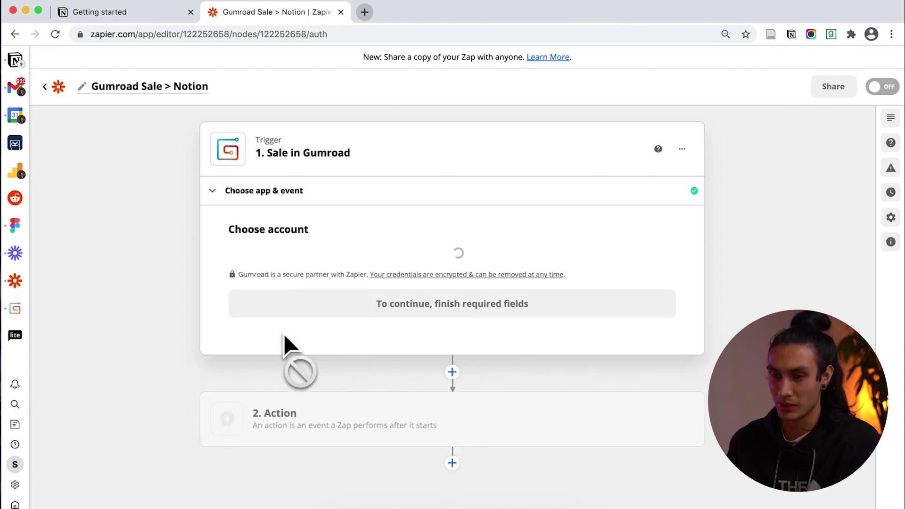
Choose the Gumroad account and limit the trigger to 'Ultimate Online Course | Notion Template'.
{"action": "left_click", "coordinate": [302, 282]}
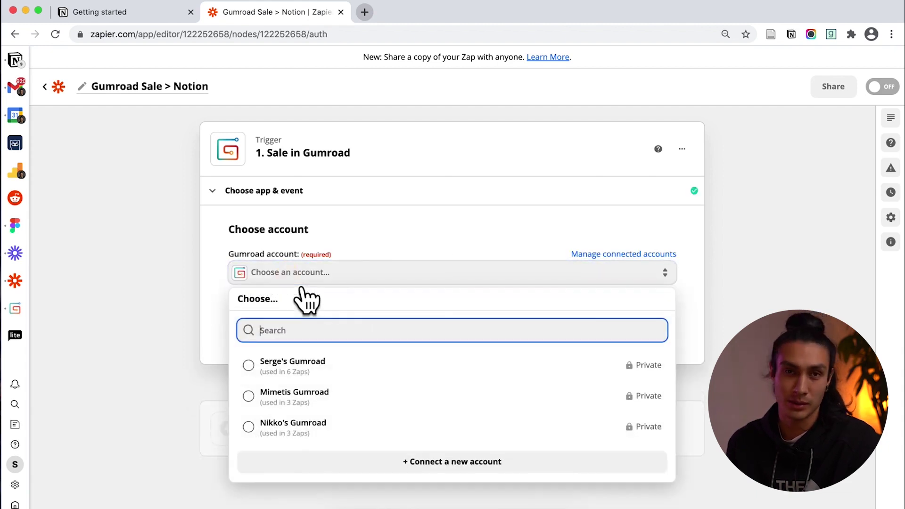
{"action": "left_click", "coordinate": [338, 402]}
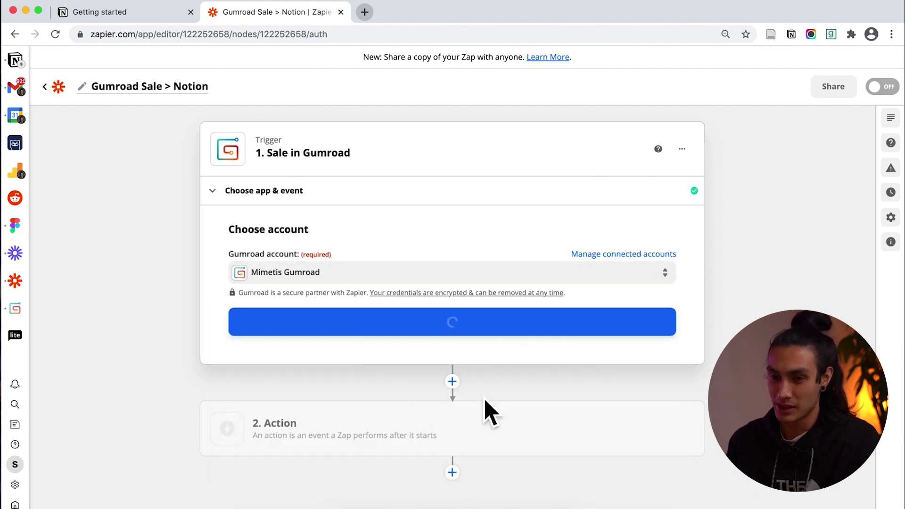
{"action": "left_click", "coordinate": [381, 335]}
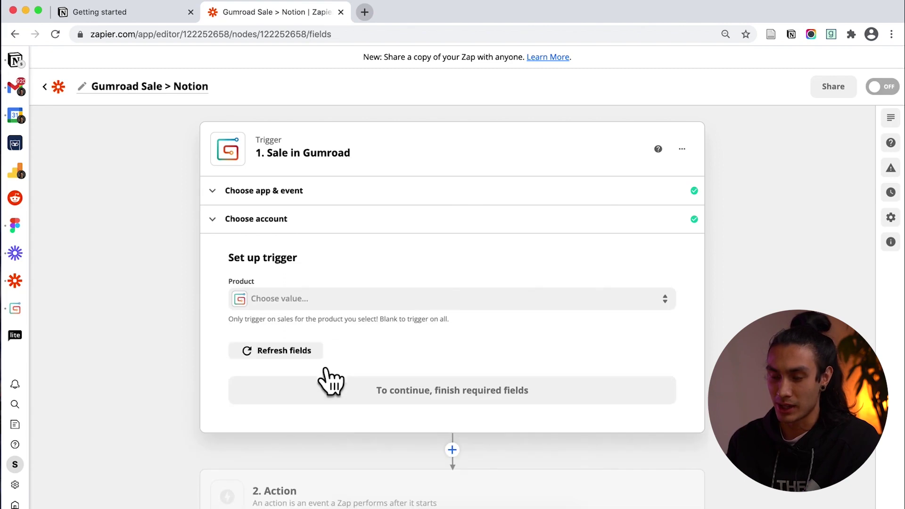
{"action": "left_click", "coordinate": [325, 305]}
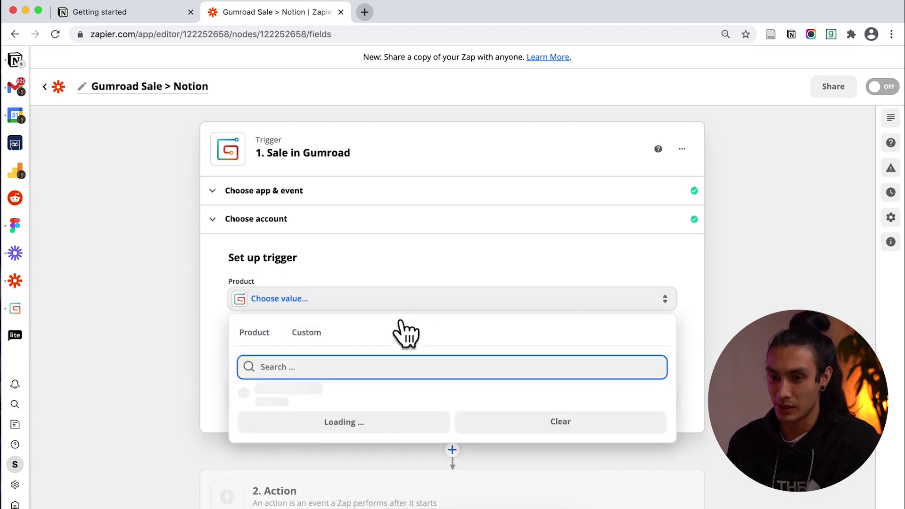
{"action": "scroll", "coordinate": [320, 454], "scroll_direction": "down", "scroll_amount": 2}
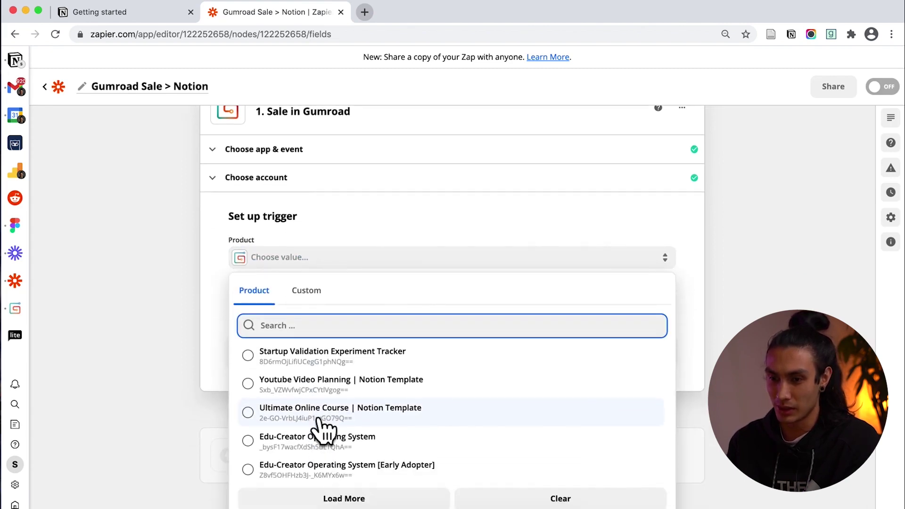
{"action": "left_click", "coordinate": [319, 418]}
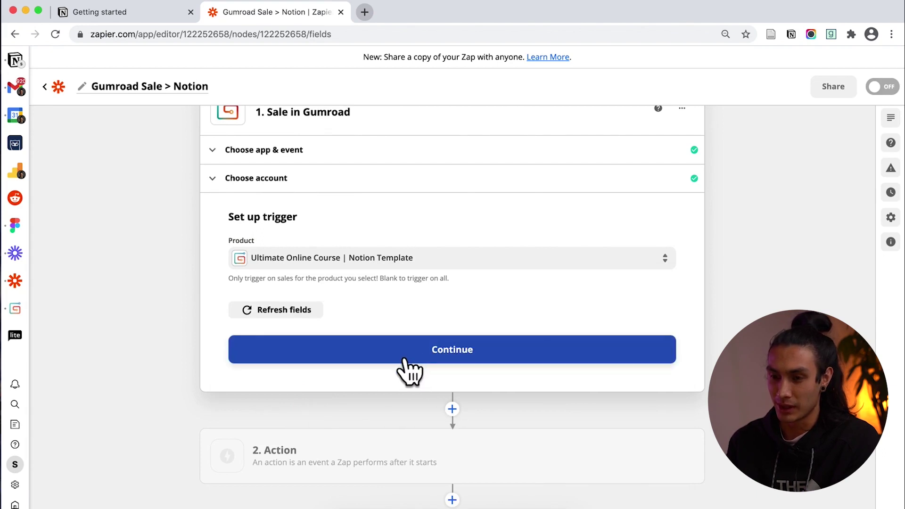
{"action": "left_click", "coordinate": [404, 360]}
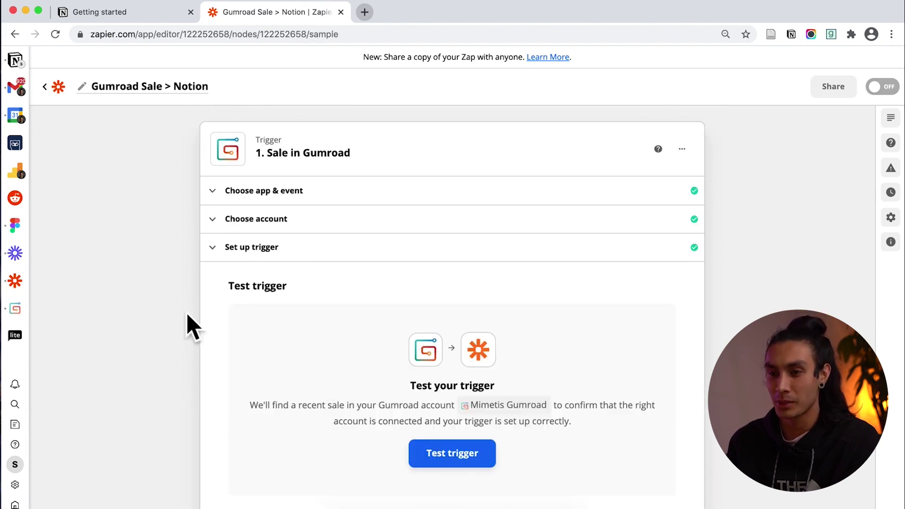
Test the Gumroad trigger, accept the found sample 'Sale C', and continue.
{"action": "scroll", "coordinate": [471, 478], "scroll_direction": "down", "scroll_amount": 3}
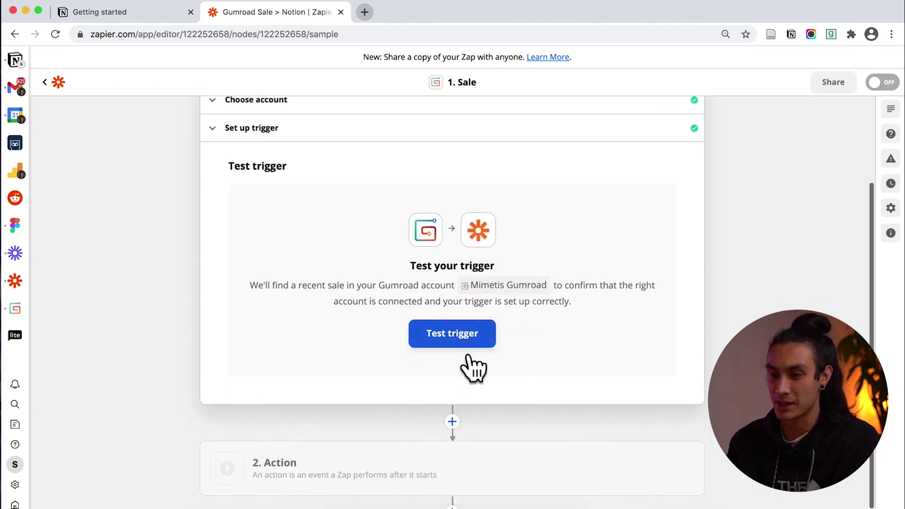
{"action": "left_click", "coordinate": [464, 344]}
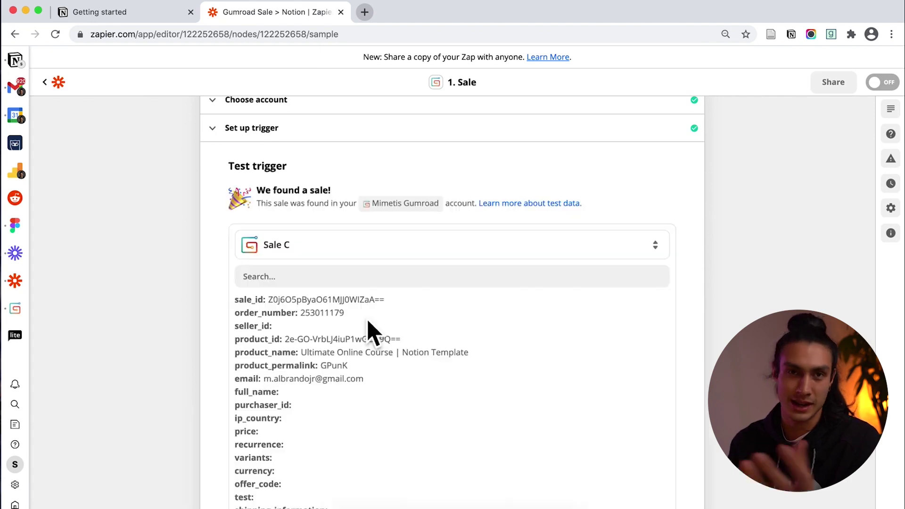
{"action": "scroll", "coordinate": [485, 386], "scroll_direction": "down", "scroll_amount": 7}
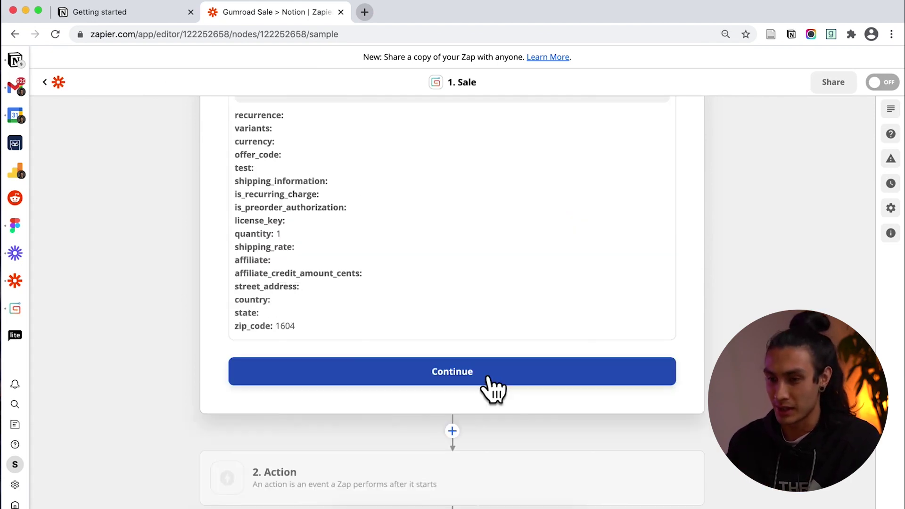
{"action": "left_click", "coordinate": [489, 384]}
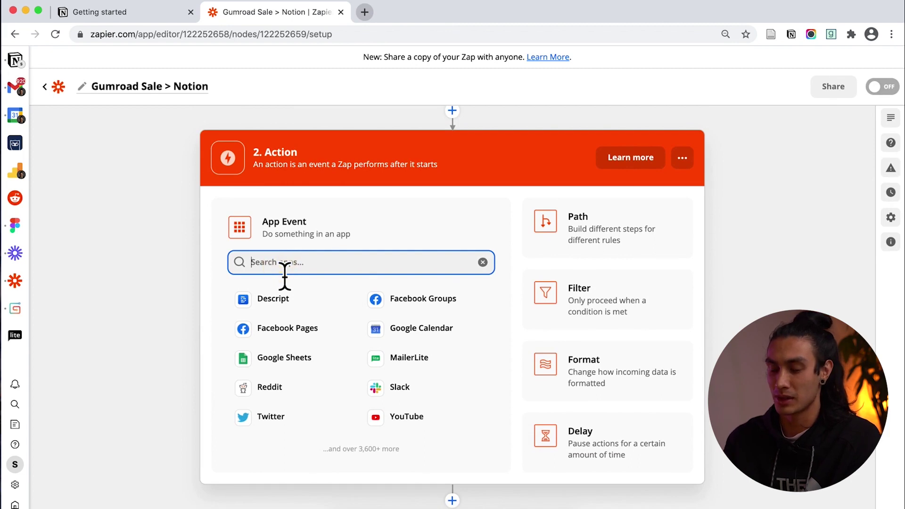
Set the action to Notion's Create Database Item event.
{"action": "type", "text": "Notion"}
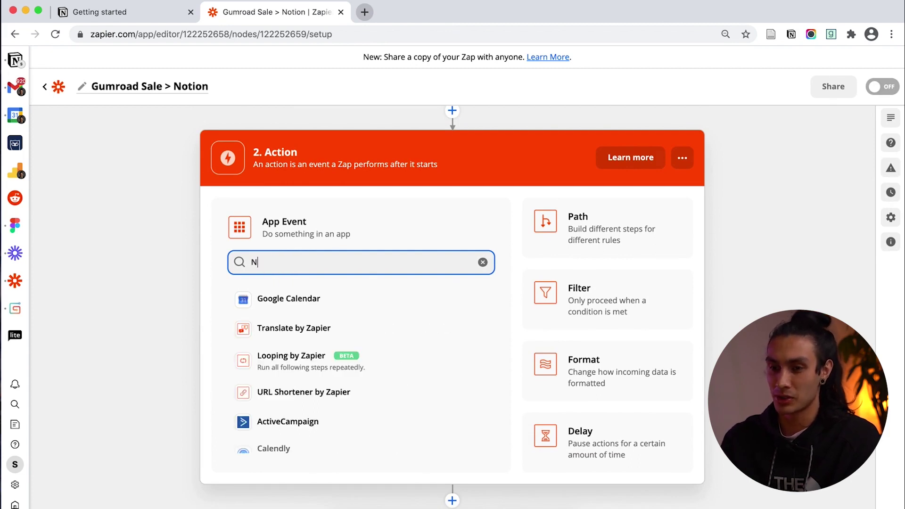
{"action": "left_click", "coordinate": [283, 305]}
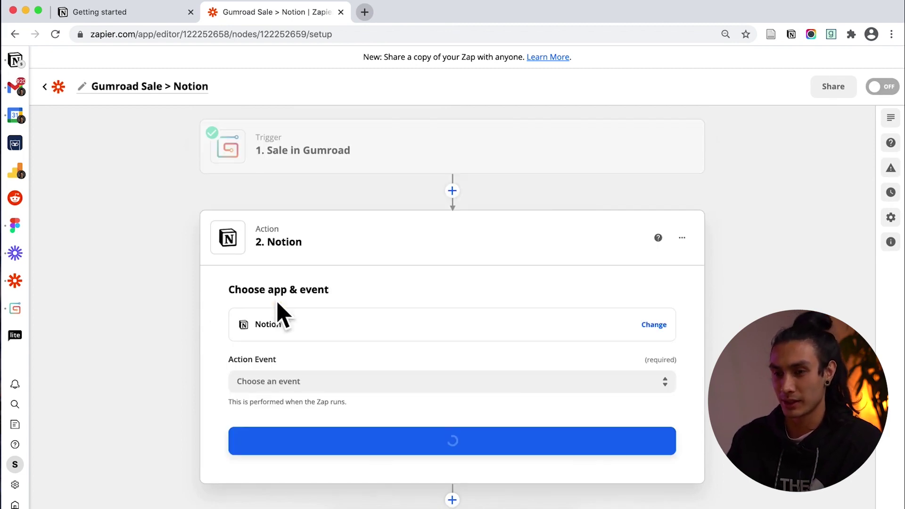
{"action": "left_click", "coordinate": [375, 386]}
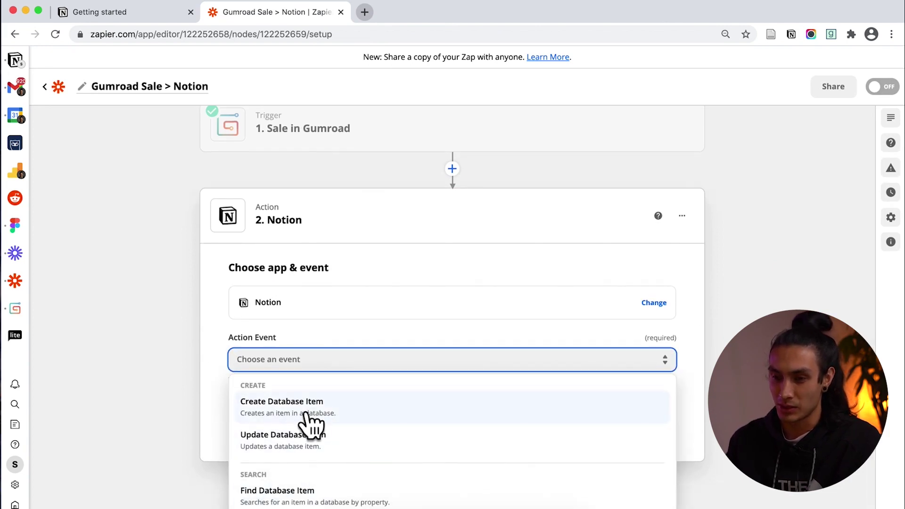
{"action": "left_click", "coordinate": [338, 425]}
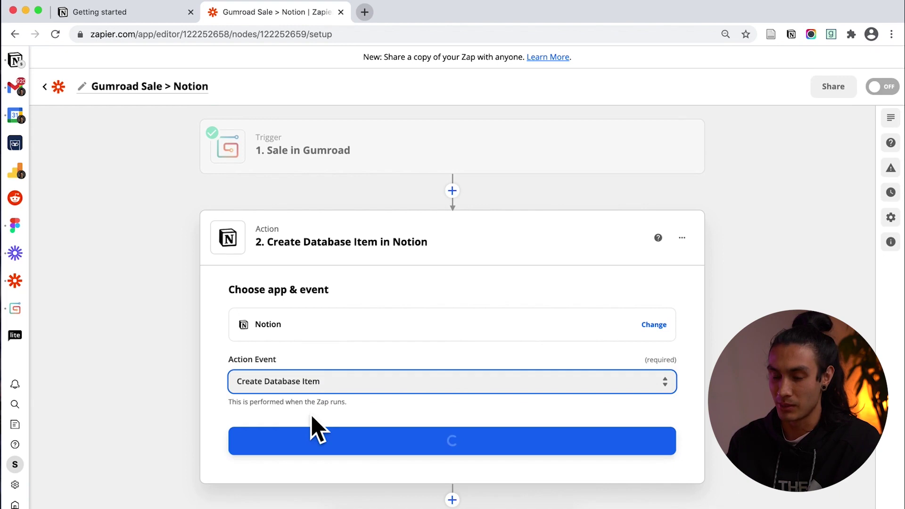
{"action": "left_click", "coordinate": [316, 427]}
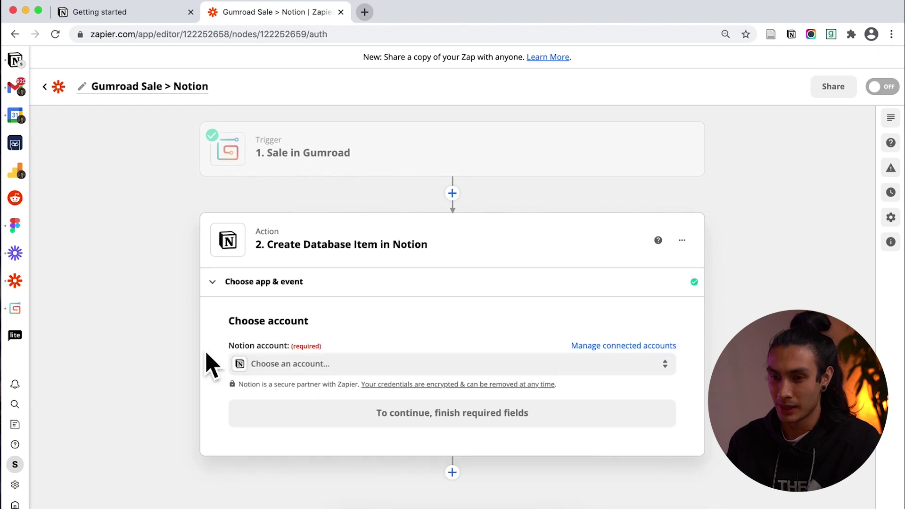
Start connecting a new Notion account and focus the token field in its window.
{"action": "left_click", "coordinate": [311, 370]}
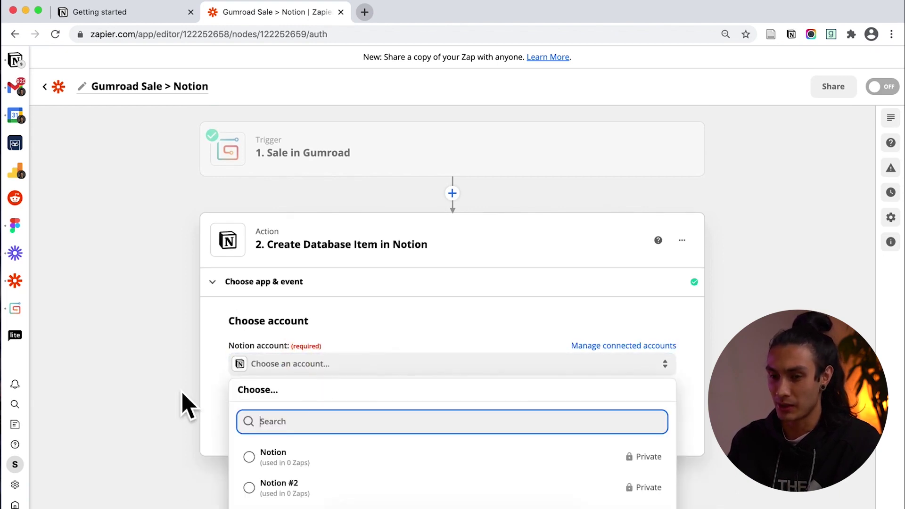
{"action": "scroll", "coordinate": [182, 393], "scroll_direction": "down", "scroll_amount": 2}
{"action": "scroll", "coordinate": [187, 405], "scroll_direction": "up", "scroll_amount": 2}
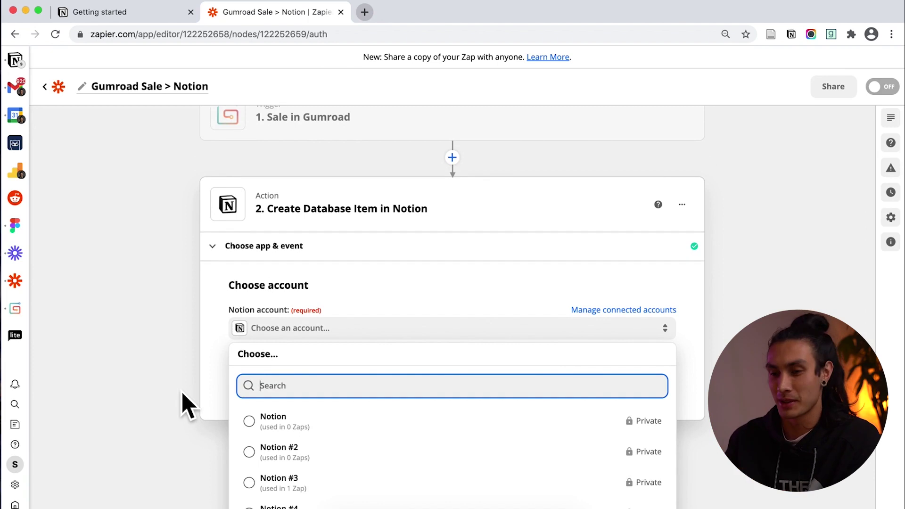
{"action": "scroll", "coordinate": [182, 415], "scroll_direction": "down", "scroll_amount": 2}
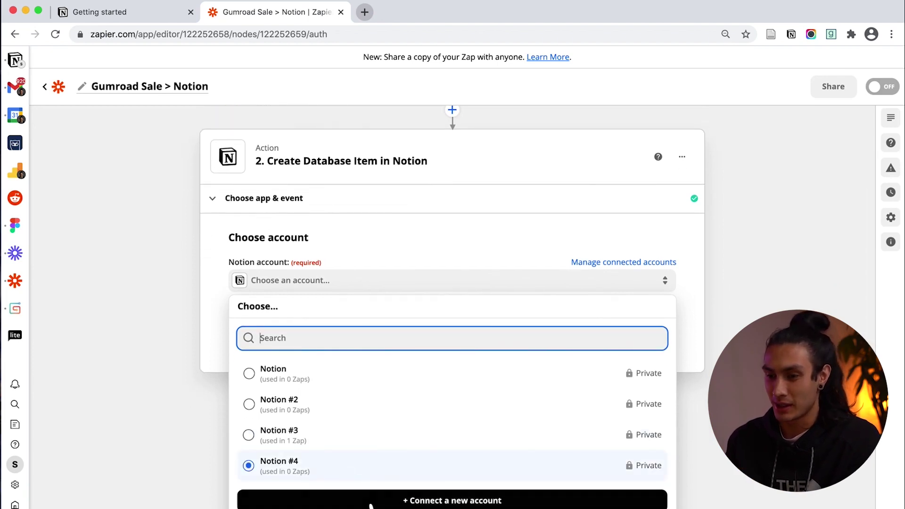
{"action": "left_click", "coordinate": [373, 502]}
{"action": "left_click_drag", "start_coordinate": [344, 5], "coordinate": [590, 6]}
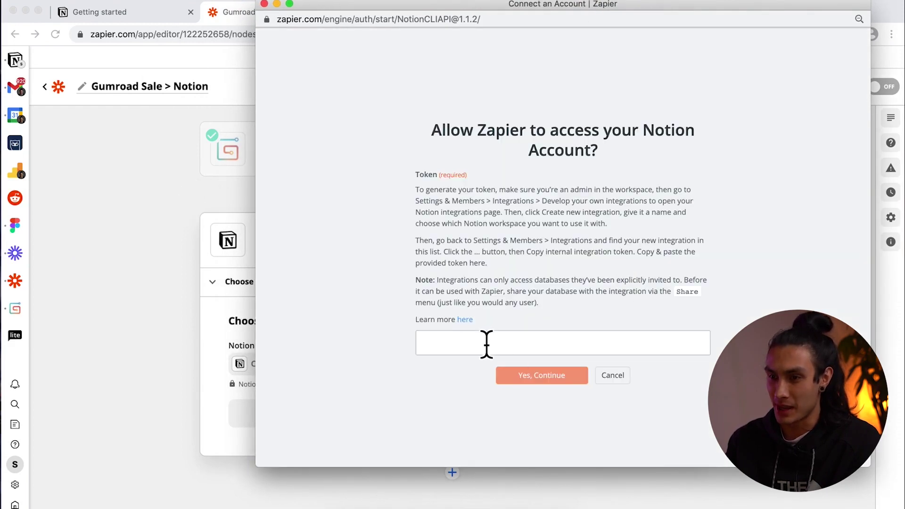
{"action": "left_click", "coordinate": [481, 335]}
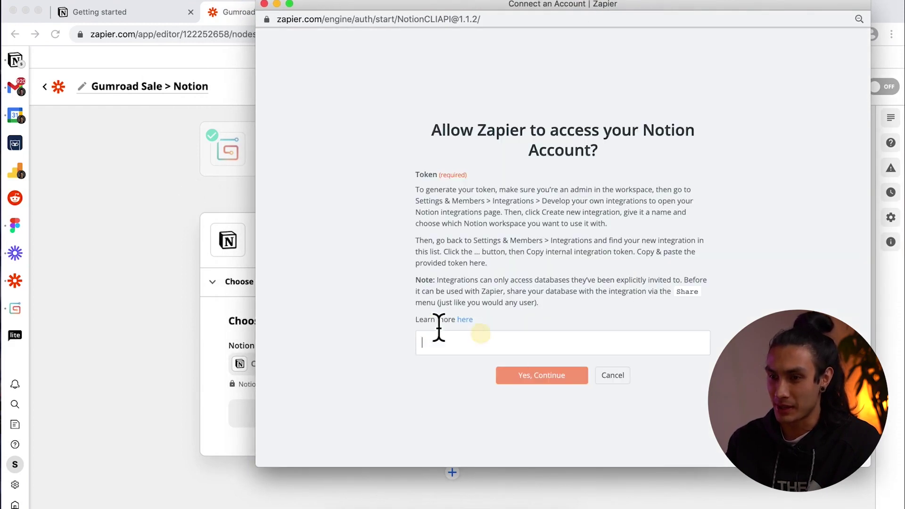
Open Notion's Settings & Members > Integrations and follow 'Develop your own integrations'.
{"action": "left_click", "coordinate": [151, 216]}
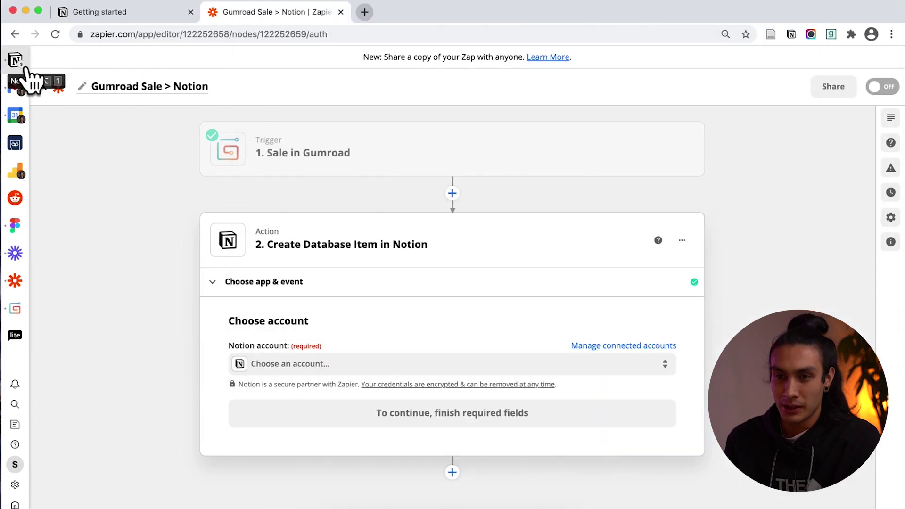
{"action": "left_click", "coordinate": [25, 69]}
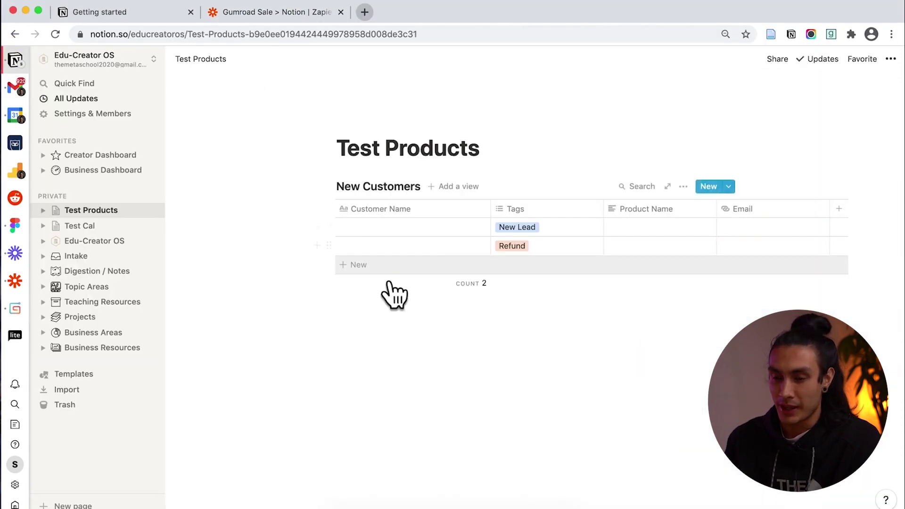
{"action": "left_click", "coordinate": [112, 119]}
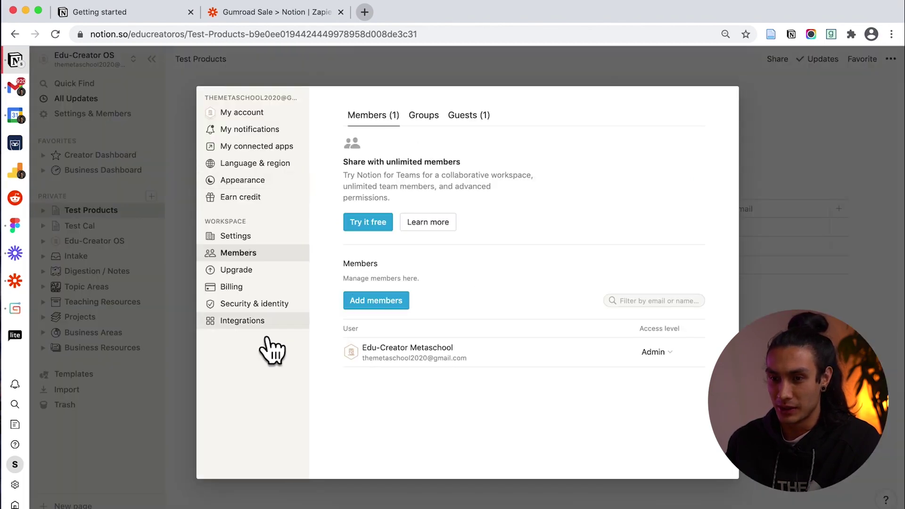
{"action": "left_click", "coordinate": [271, 350]}
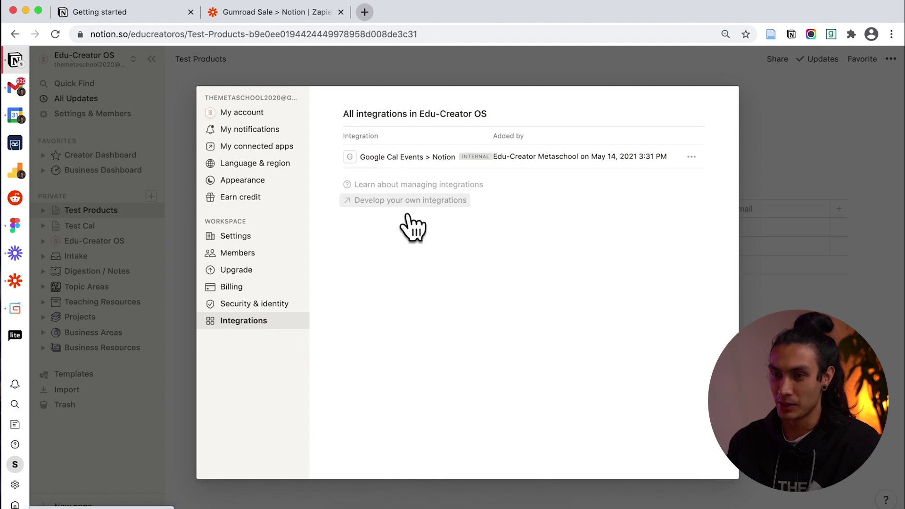
{"action": "left_click", "coordinate": [408, 217]}
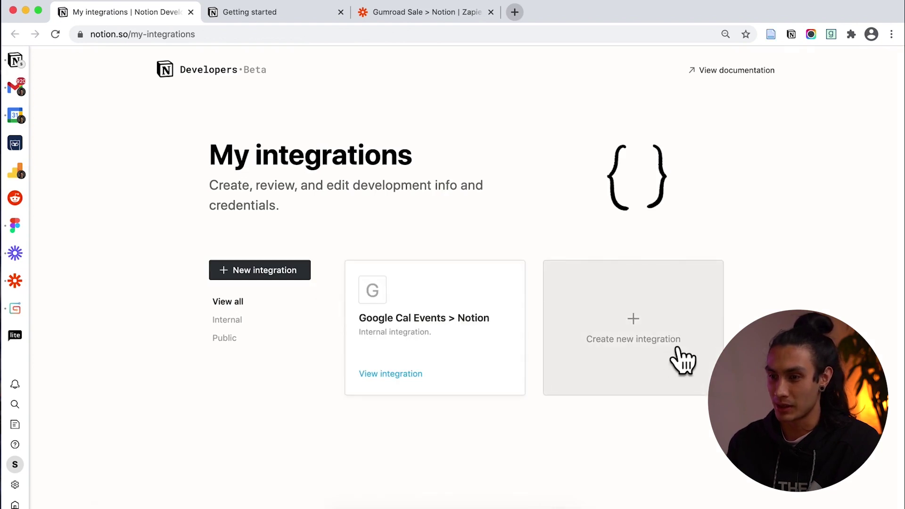
Create a new Notion integration named 'Gumroad Sale > Notion'.
{"action": "left_click", "coordinate": [671, 348]}
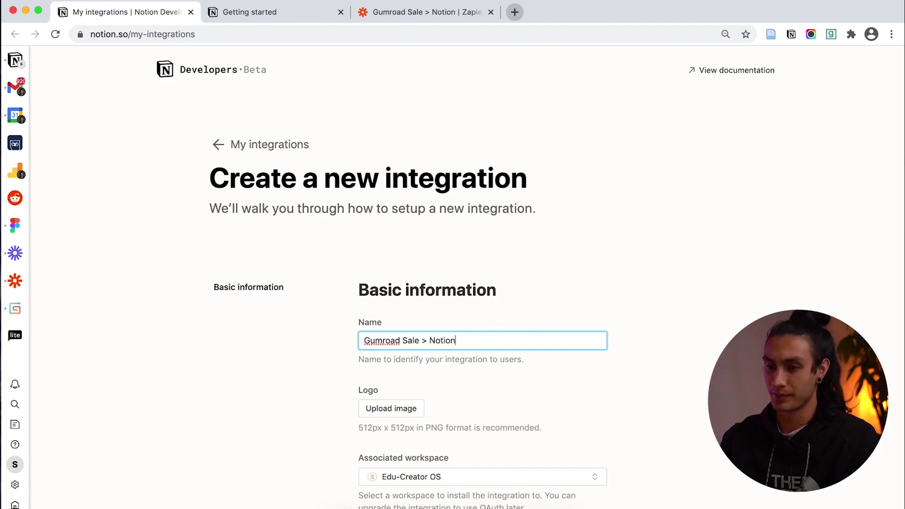
{"action": "scroll", "coordinate": [578, 462], "scroll_direction": "down", "scroll_amount": 3}
{"action": "left_click", "coordinate": [584, 435]}
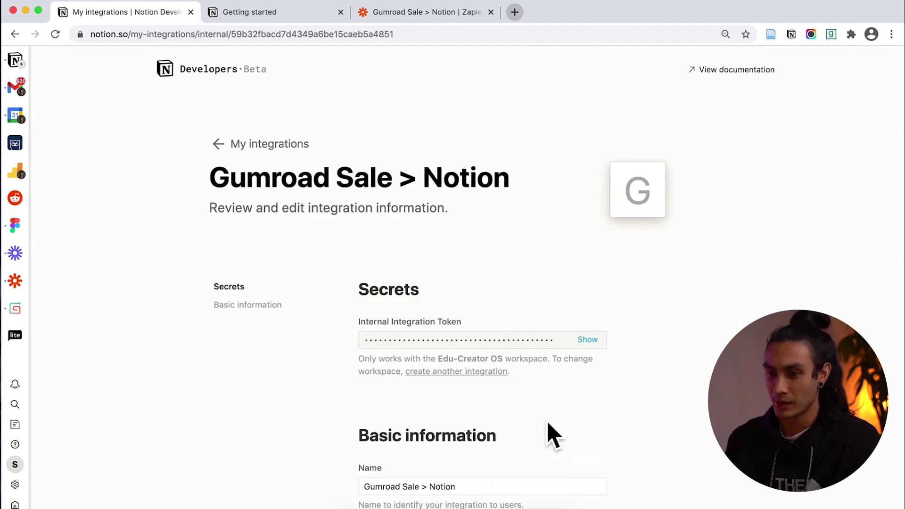
{"action": "scroll", "coordinate": [558, 422], "scroll_direction": "down", "scroll_amount": 2}
Copy the internal integration token into Zapier's Notion connection prompt and confirm it.
{"action": "left_click", "coordinate": [603, 304]}
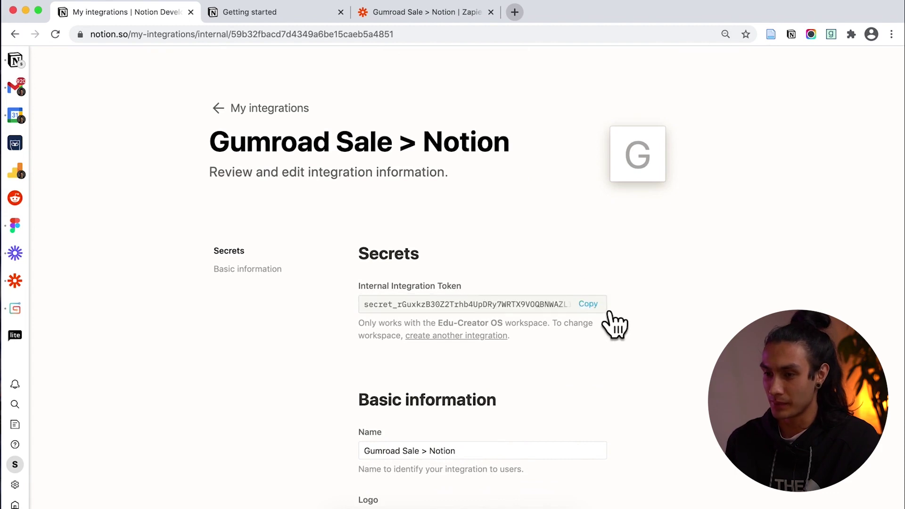
{"action": "left_click", "coordinate": [603, 304]}
{"action": "left_click_drag", "start_coordinate": [606, 20], "coordinate": [607, 49]}
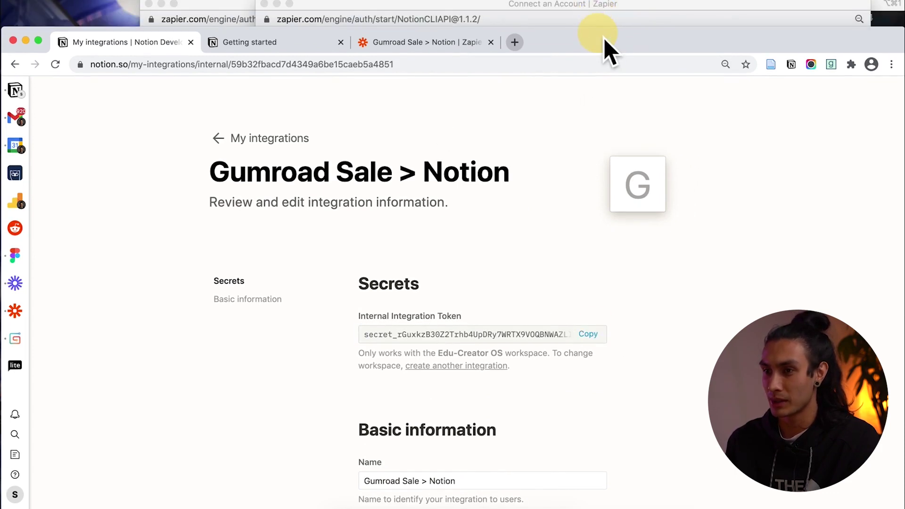
{"action": "left_click", "coordinate": [607, 24]}
{"action": "left_click", "coordinate": [504, 345]}
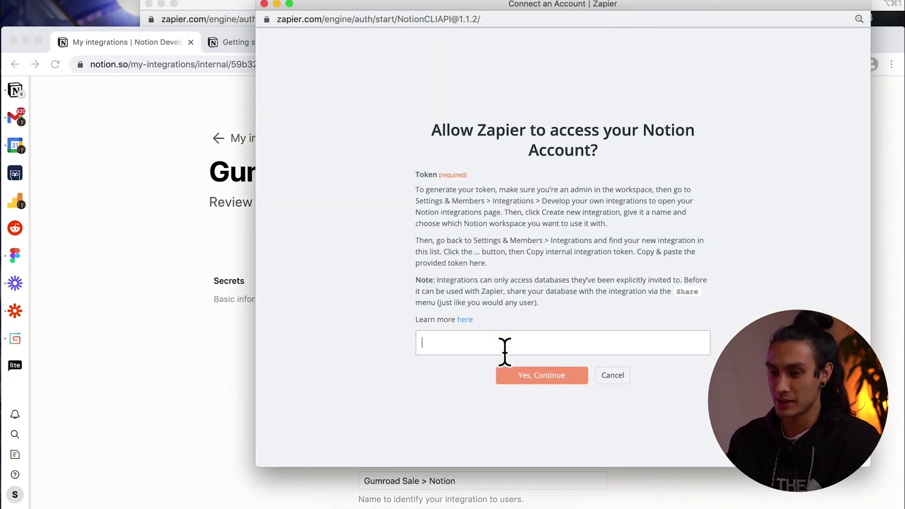
{"action": "key", "text": "super+v"}
{"action": "left_click", "coordinate": [539, 380]}
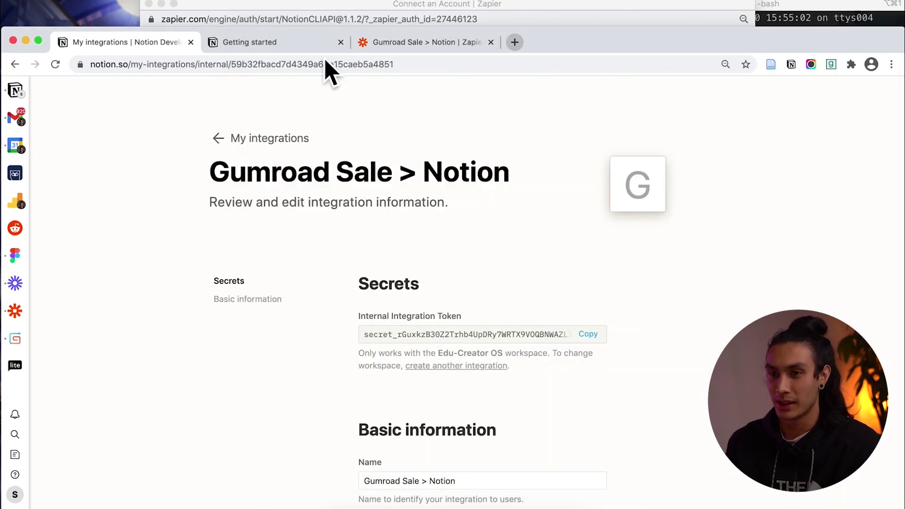
{"action": "left_click", "coordinate": [40, 101]}
{"action": "key", "text": "Escape"}
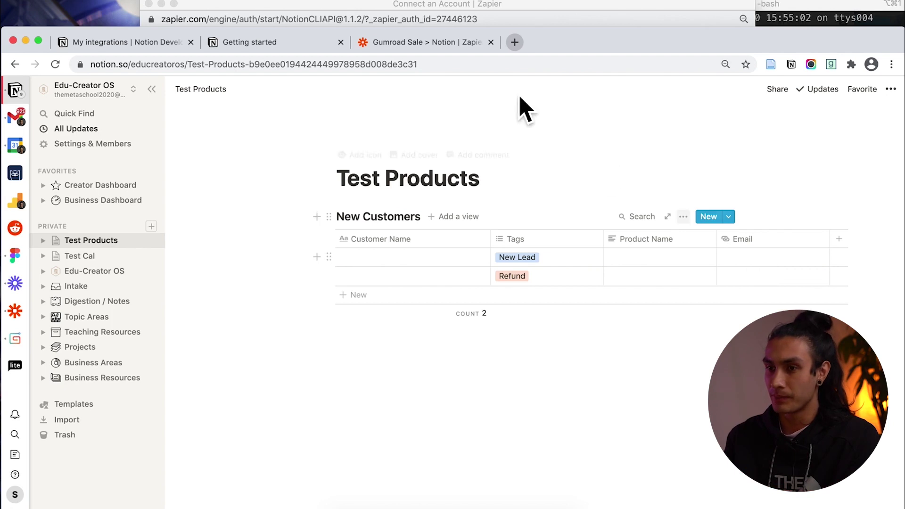
{"action": "left_click", "coordinate": [427, 48]}
{"action": "left_click_drag", "start_coordinate": [612, 50], "coordinate": [616, 17]}
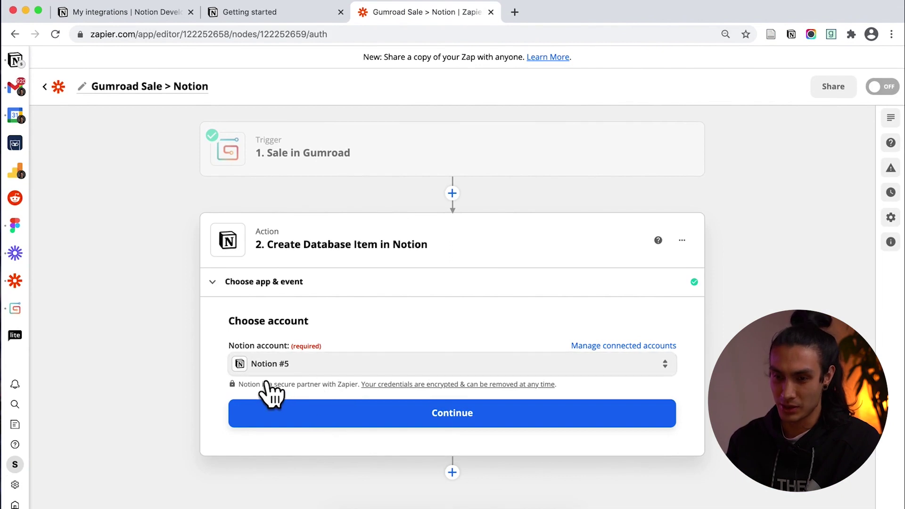
Continue with the connected Notion #5 account and find the Database list empty.
{"action": "left_click", "coordinate": [370, 417]}
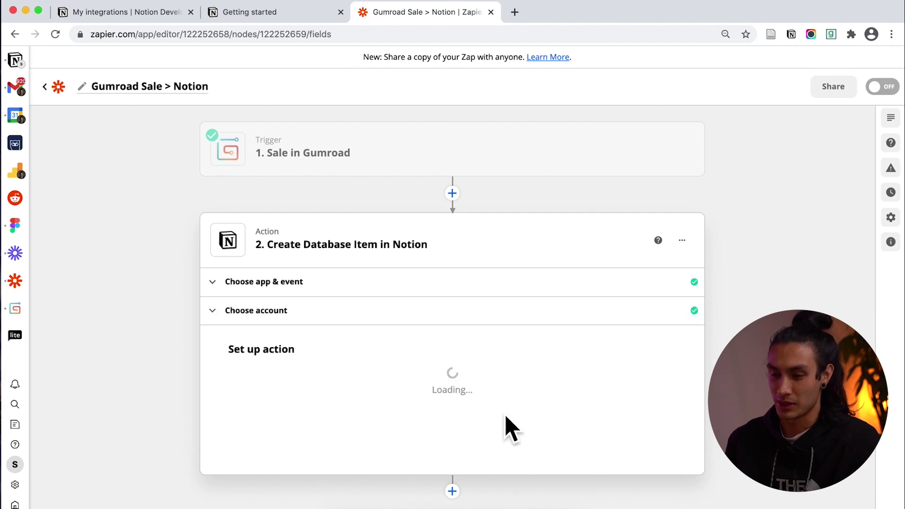
{"action": "scroll", "coordinate": [511, 429], "scroll_direction": "down", "scroll_amount": 3}
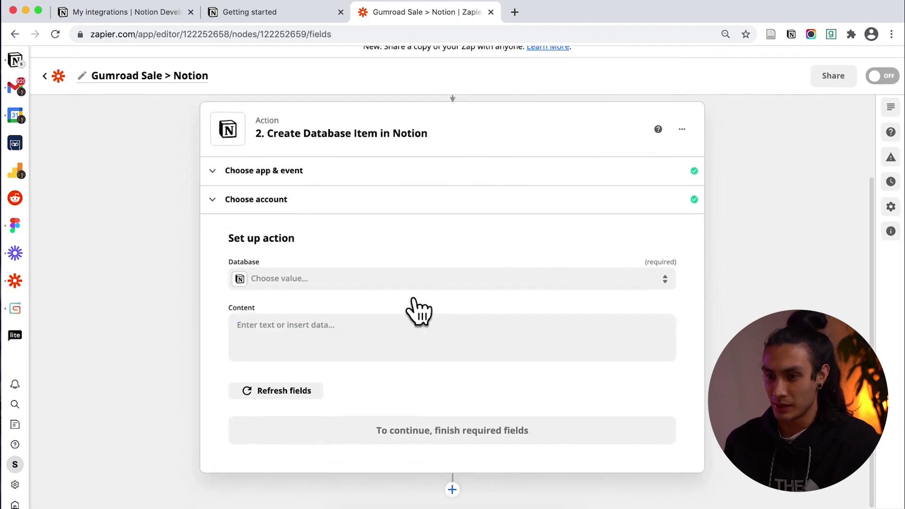
{"action": "left_click", "coordinate": [398, 283]}
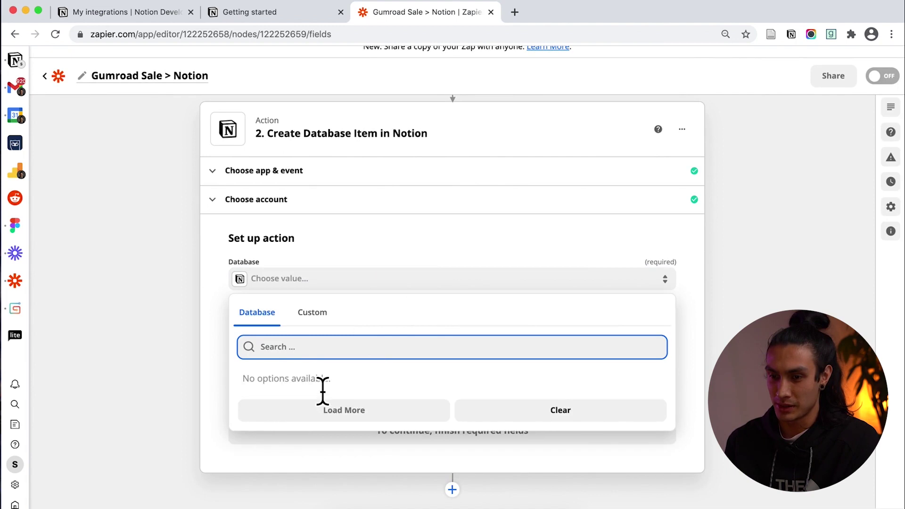
{"action": "left_click", "coordinate": [200, 291]}
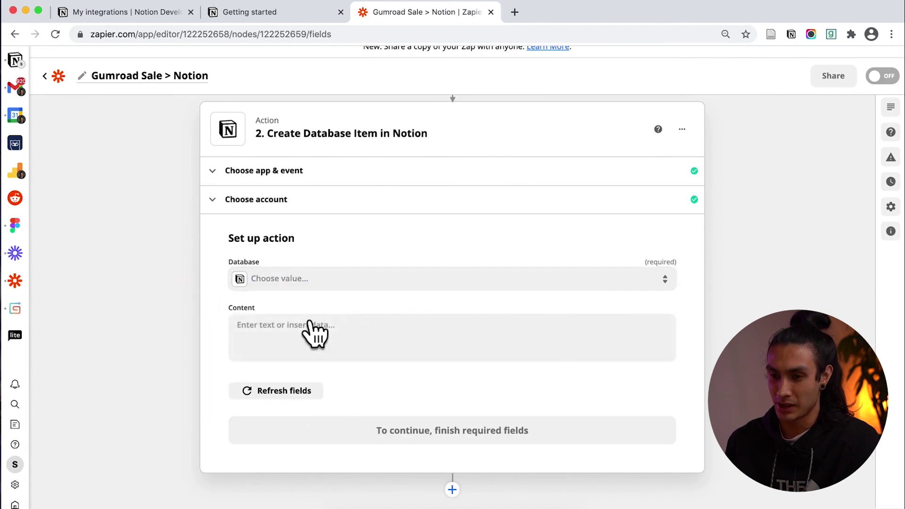
Invite the Gumroad Sale > Notion integration to the Test Products page with edit access.
{"action": "left_click", "coordinate": [32, 69]}
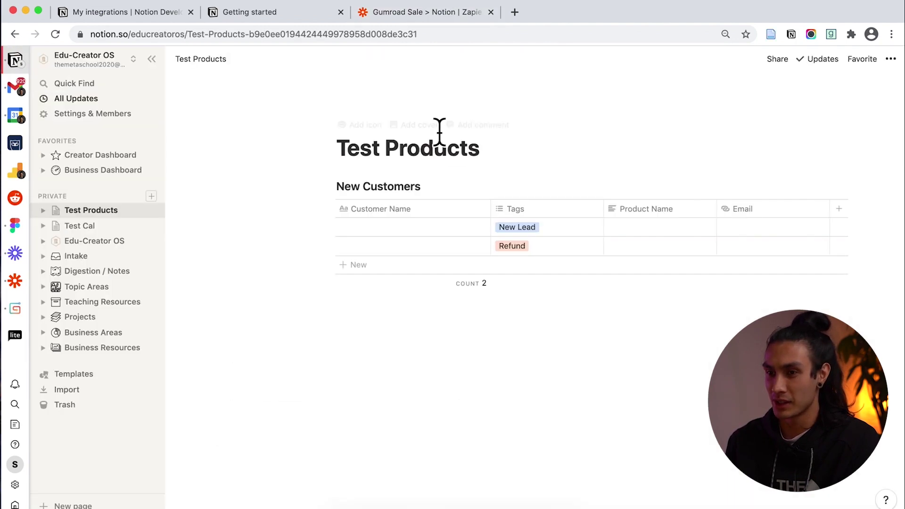
{"action": "left_click", "coordinate": [783, 64]}
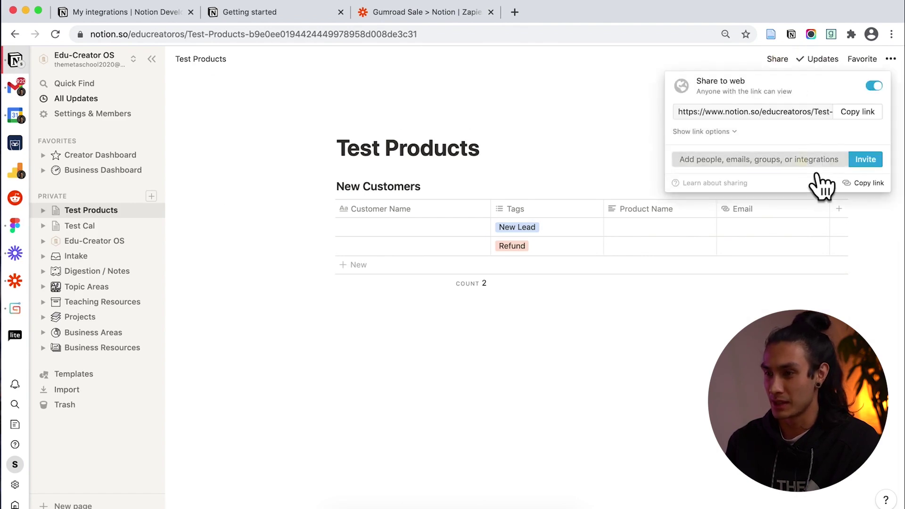
{"action": "left_click", "coordinate": [802, 163]}
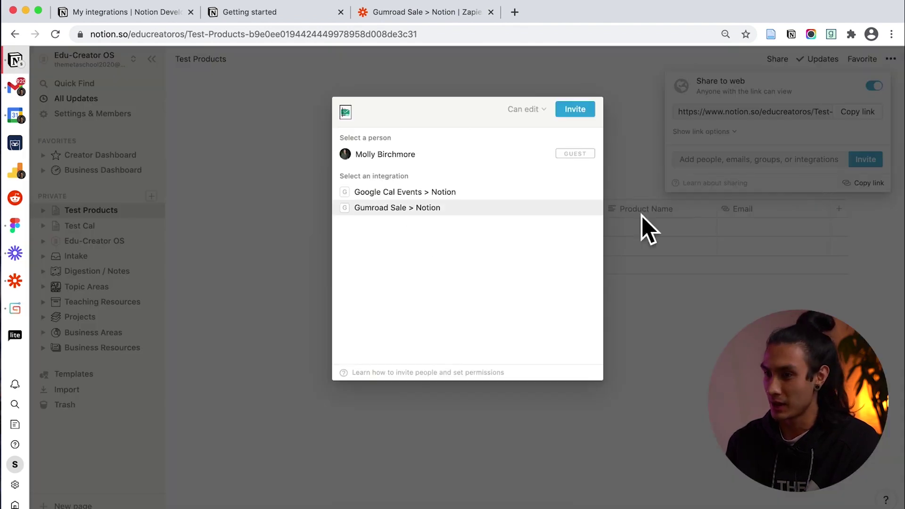
{"action": "left_click", "coordinate": [423, 219]}
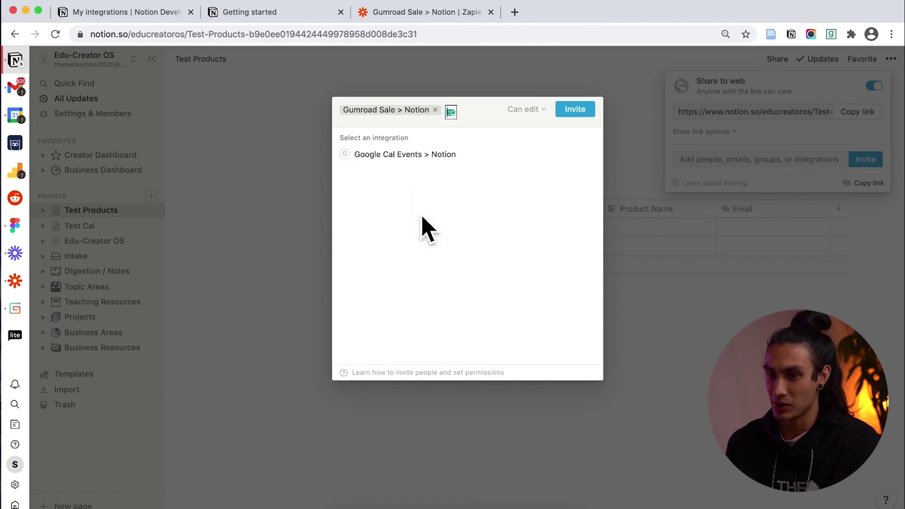
{"action": "left_click", "coordinate": [584, 113]}
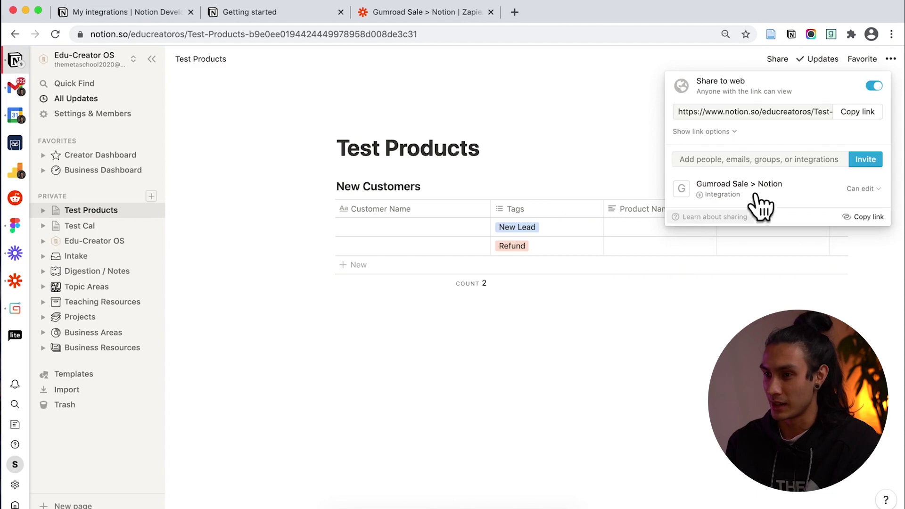
{"action": "left_click", "coordinate": [504, 305]}
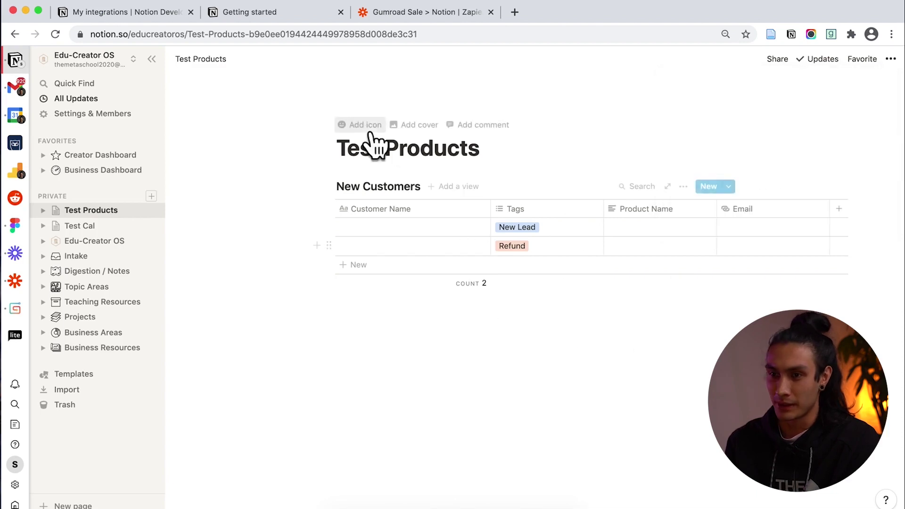
Reload the Zapier editor and choose New Customers as the Notion action's database.
{"action": "left_click", "coordinate": [425, 13]}
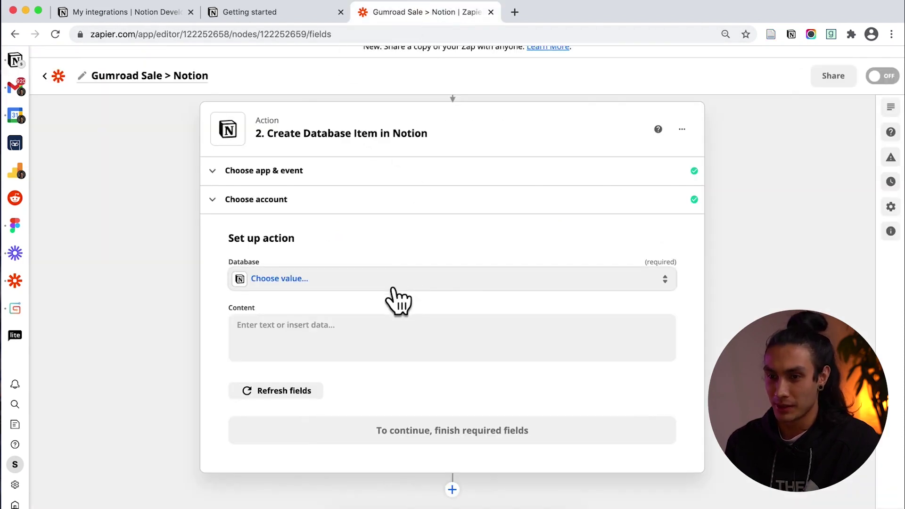
{"action": "left_click", "coordinate": [55, 34]}
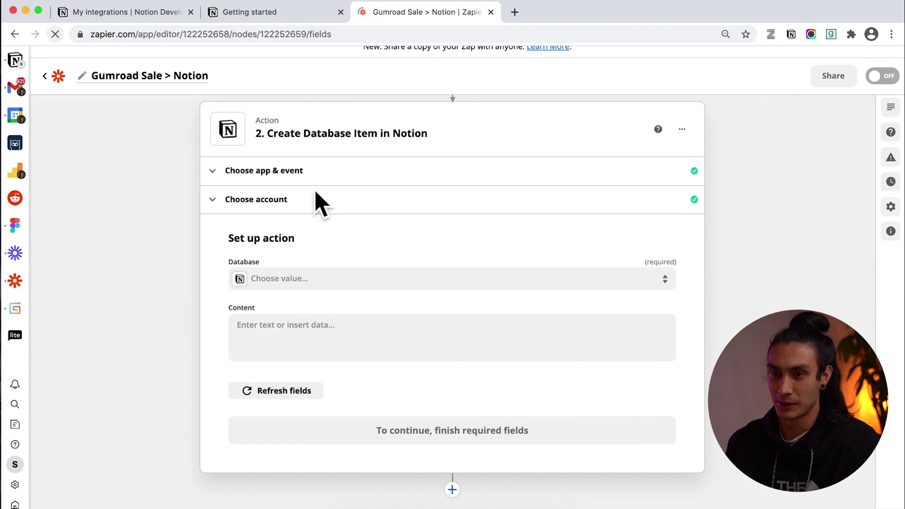
{"action": "left_click", "coordinate": [351, 286]}
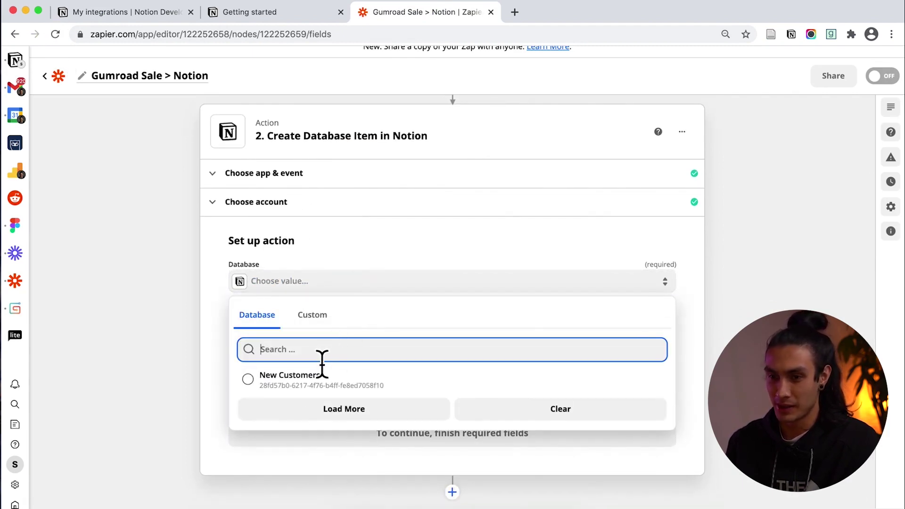
{"action": "left_click", "coordinate": [301, 390]}
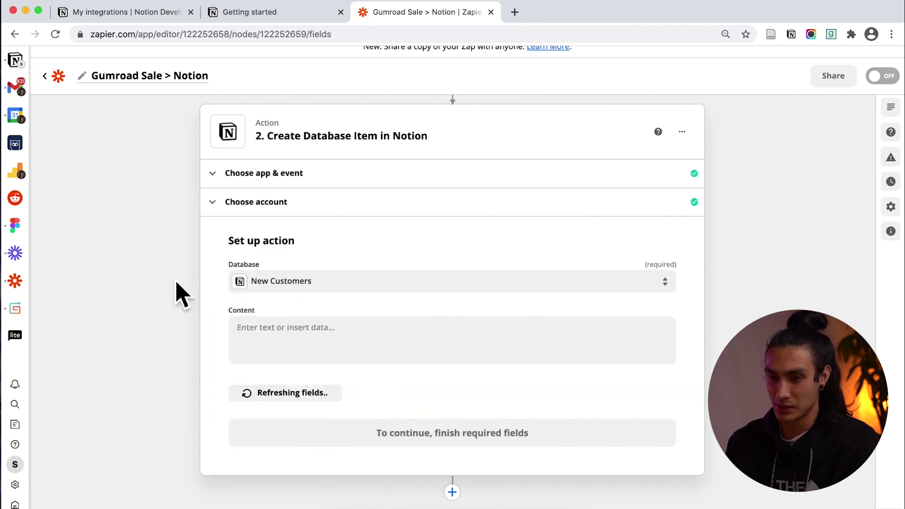
{"action": "scroll", "coordinate": [349, 391], "scroll_direction": "down", "scroll_amount": 5}
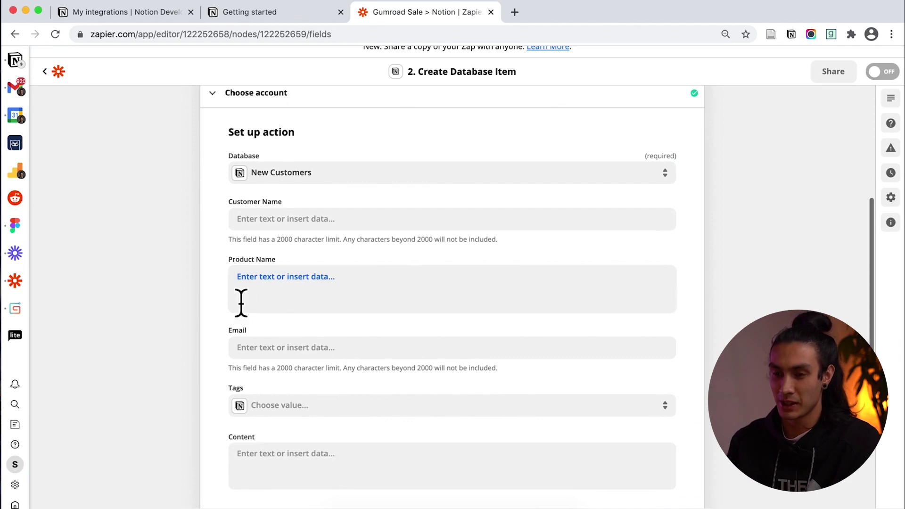
{"action": "scroll", "coordinate": [289, 245], "scroll_direction": "up", "scroll_amount": 5}
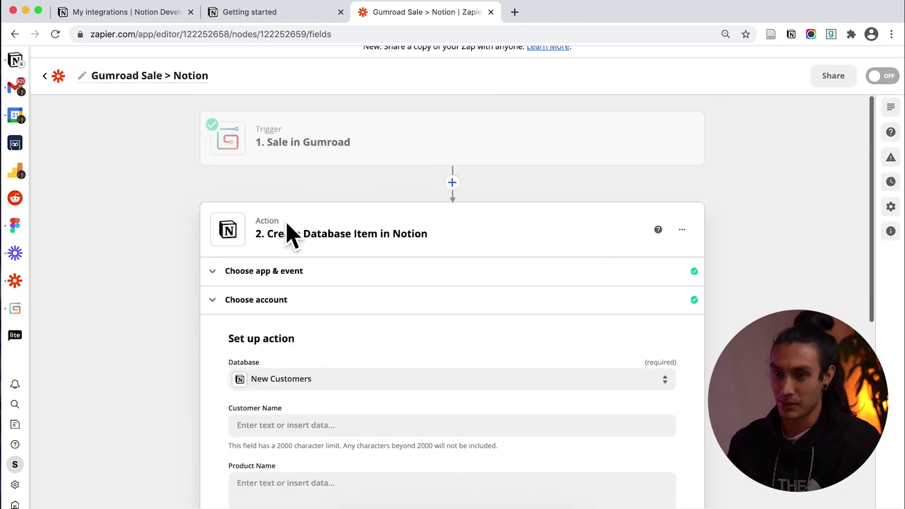
{"action": "scroll", "coordinate": [368, 184], "scroll_direction": "down", "scroll_amount": 5}
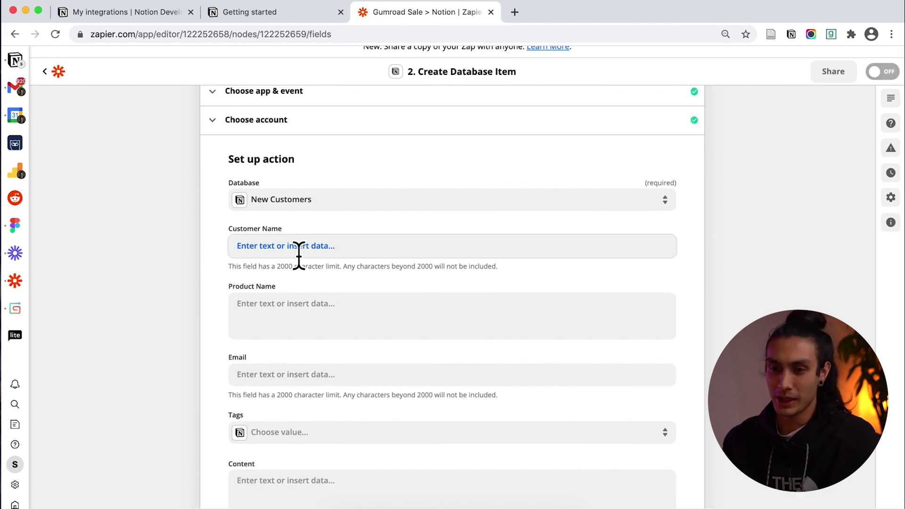
Fill Customer Name with the buyer's Full Name plus a placeholder fallback.
{"action": "left_click", "coordinate": [299, 255]}
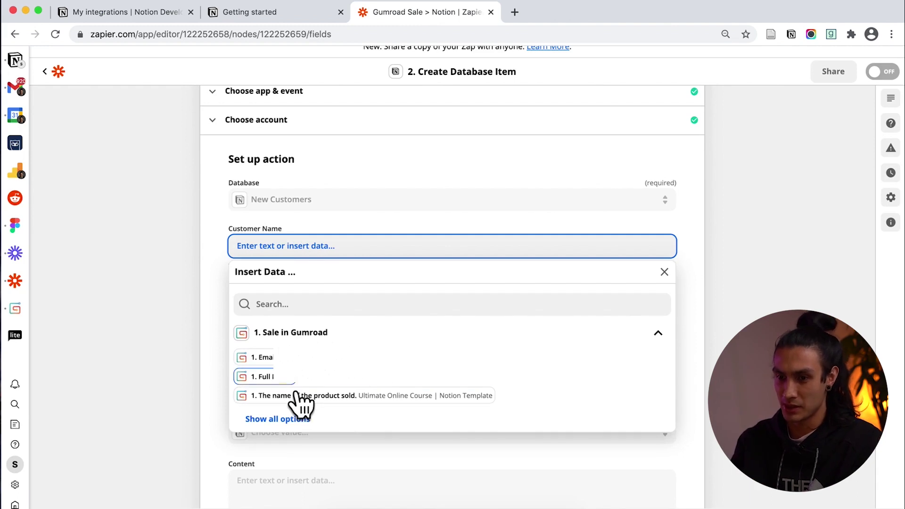
{"action": "left_click", "coordinate": [225, 328]}
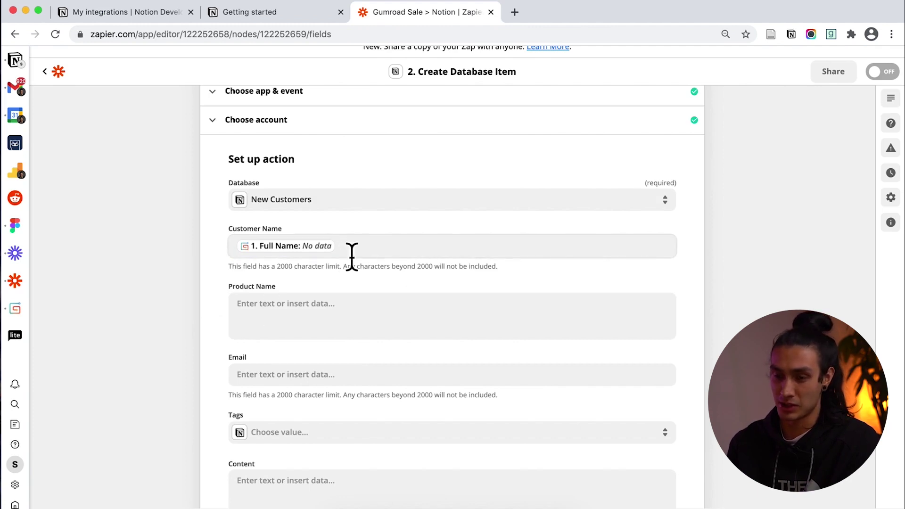
{"action": "left_click", "coordinate": [368, 250]}
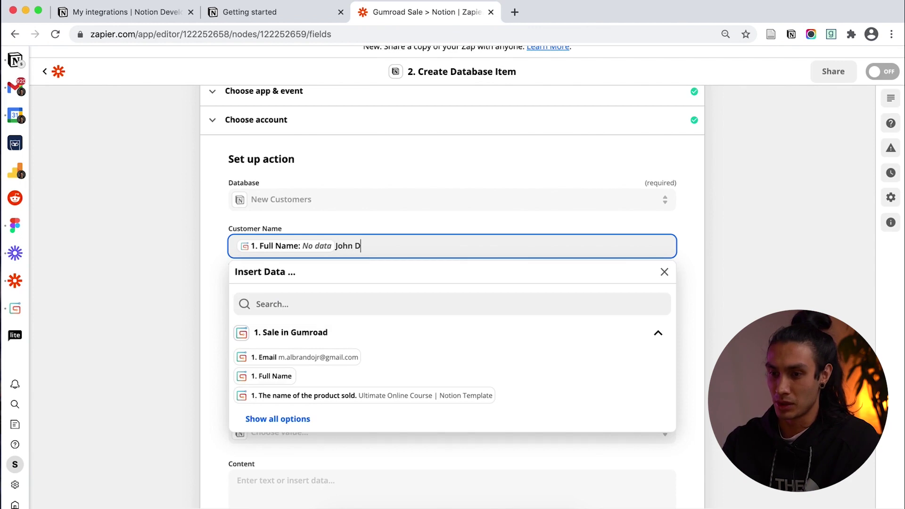
{"action": "left_click", "coordinate": [221, 295]}
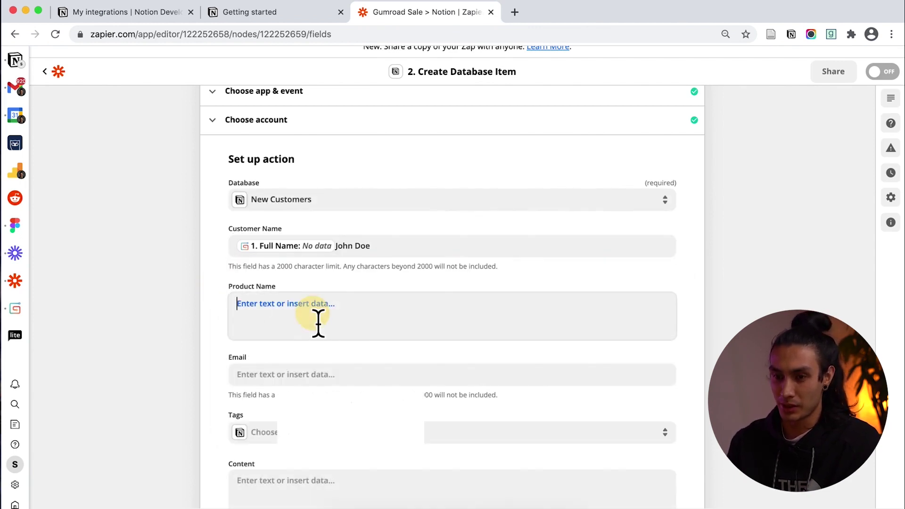
Map Product Name to the product sold and fill the Email field.
{"action": "left_click", "coordinate": [319, 321]}
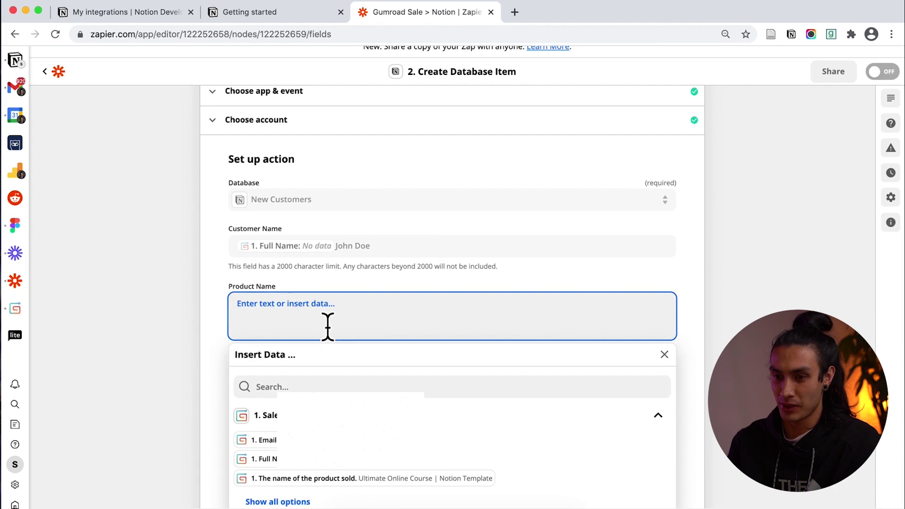
{"action": "left_click", "coordinate": [382, 484]}
{"action": "left_click", "coordinate": [214, 380]}
{"action": "scroll", "coordinate": [221, 398], "scroll_direction": "down", "scroll_amount": 1}
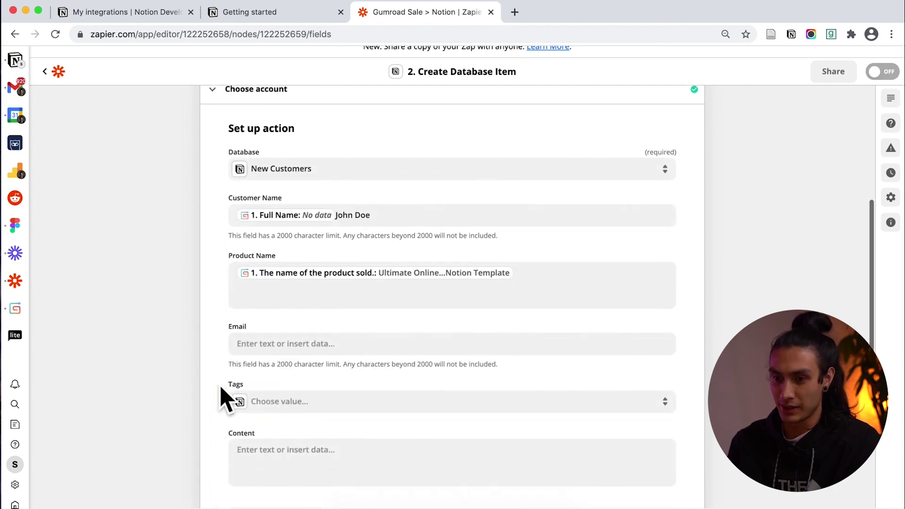
{"action": "left_click", "coordinate": [608, 343]}
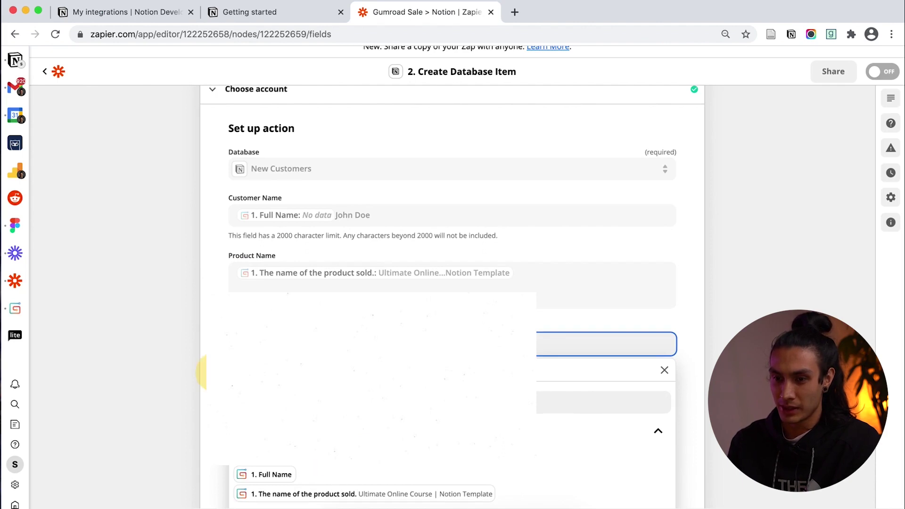
{"action": "left_click", "coordinate": [204, 372]}
{"action": "scroll", "coordinate": [204, 372], "scroll_direction": "down", "scroll_amount": 2}
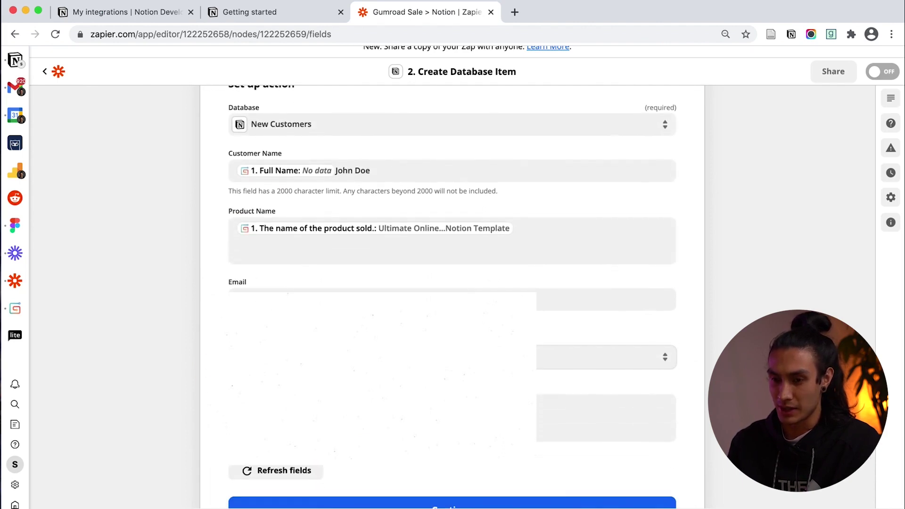
Tag new customers as New Lead and continue to testing.
{"action": "left_click", "coordinate": [254, 364]}
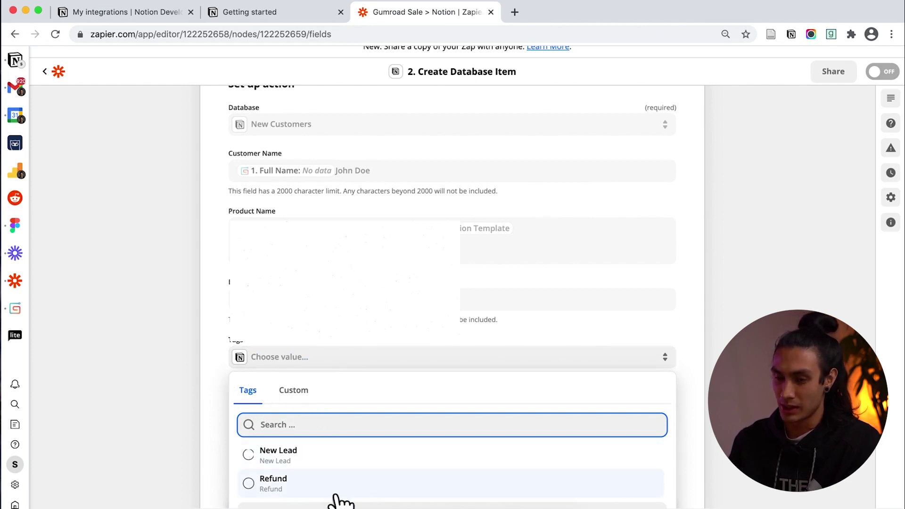
{"action": "left_click", "coordinate": [293, 457]}
{"action": "scroll", "coordinate": [228, 424], "scroll_direction": "down", "scroll_amount": 2}
{"action": "scroll", "coordinate": [358, 405], "scroll_direction": "down", "scroll_amount": 1}
{"action": "left_click", "coordinate": [411, 433]}
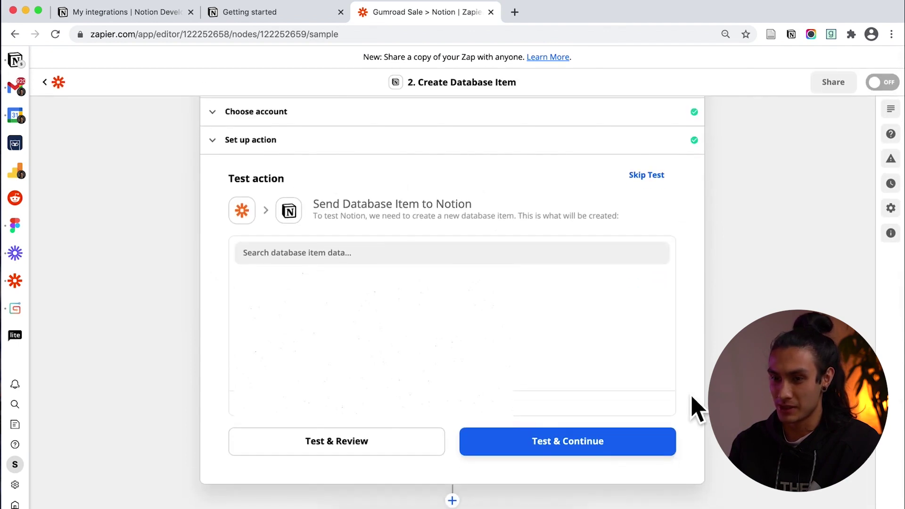
Test the action to send a sample customer to Notion, then check Notion.
{"action": "left_click", "coordinate": [580, 464]}
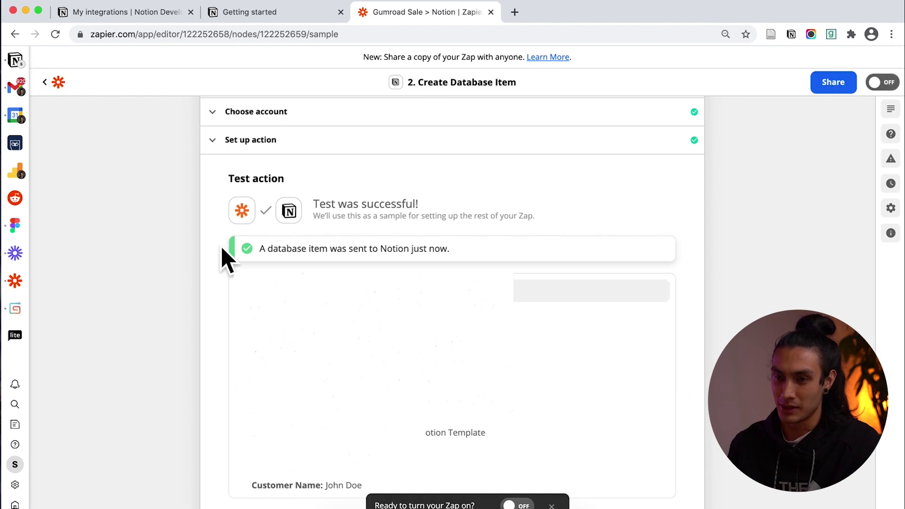
{"action": "left_click", "coordinate": [37, 76]}
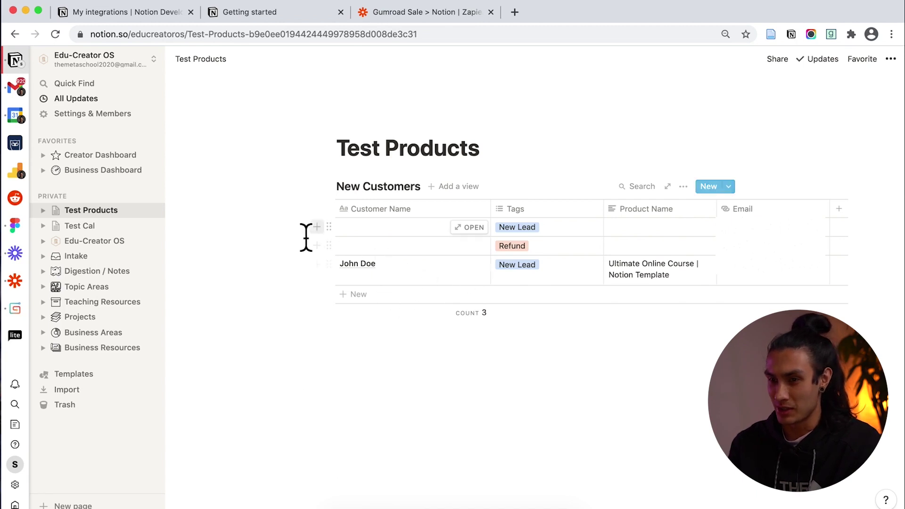
Delete the two empty rows from the New Customers table.
{"action": "left_click", "coordinate": [337, 228]}
{"action": "left_click_drag", "start_coordinate": [375, 242], "coordinate": [383, 241]}
{"action": "key", "text": "Delete"}
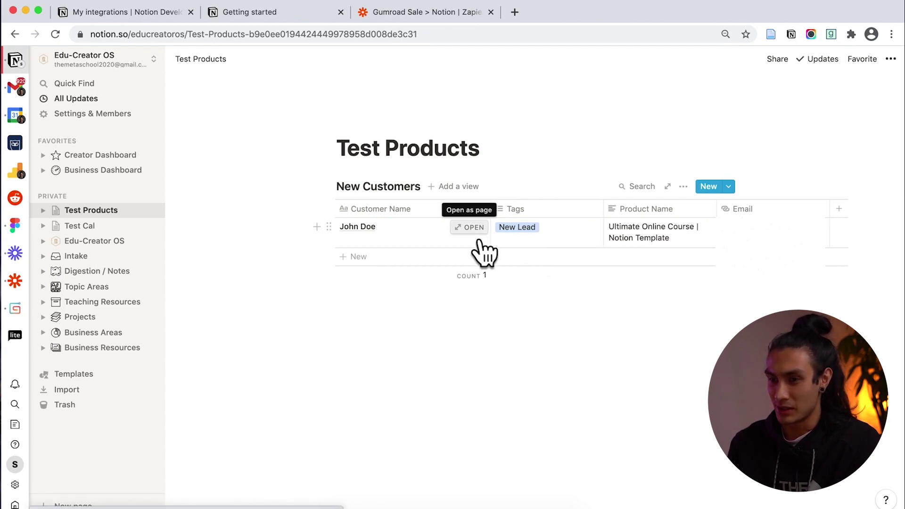
Open the test customer record, then return to Zapier's list of zaps.
{"action": "left_click", "coordinate": [477, 230]}
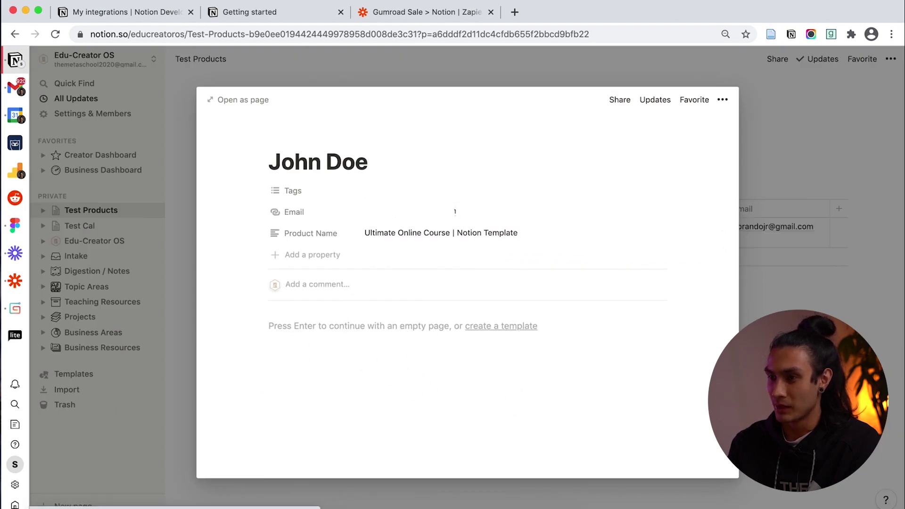
{"action": "left_click", "coordinate": [420, 12]}
{"action": "left_click", "coordinate": [55, 84]}
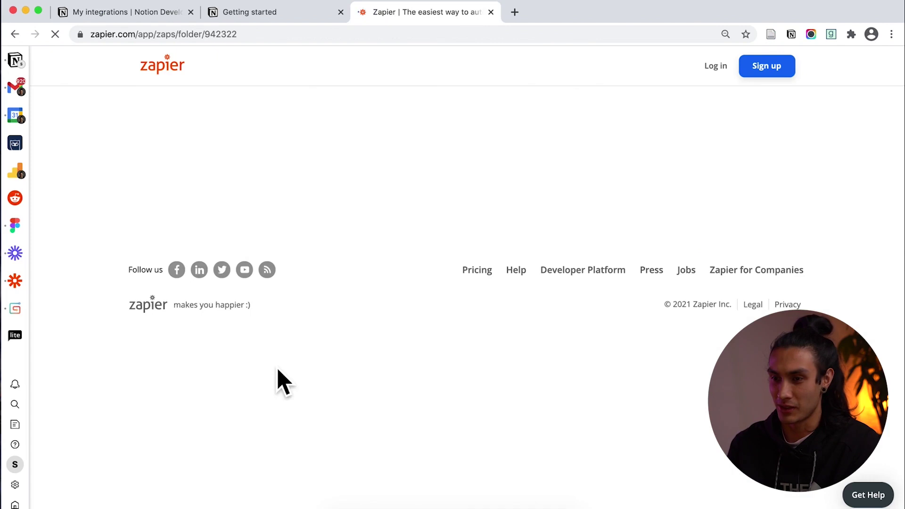